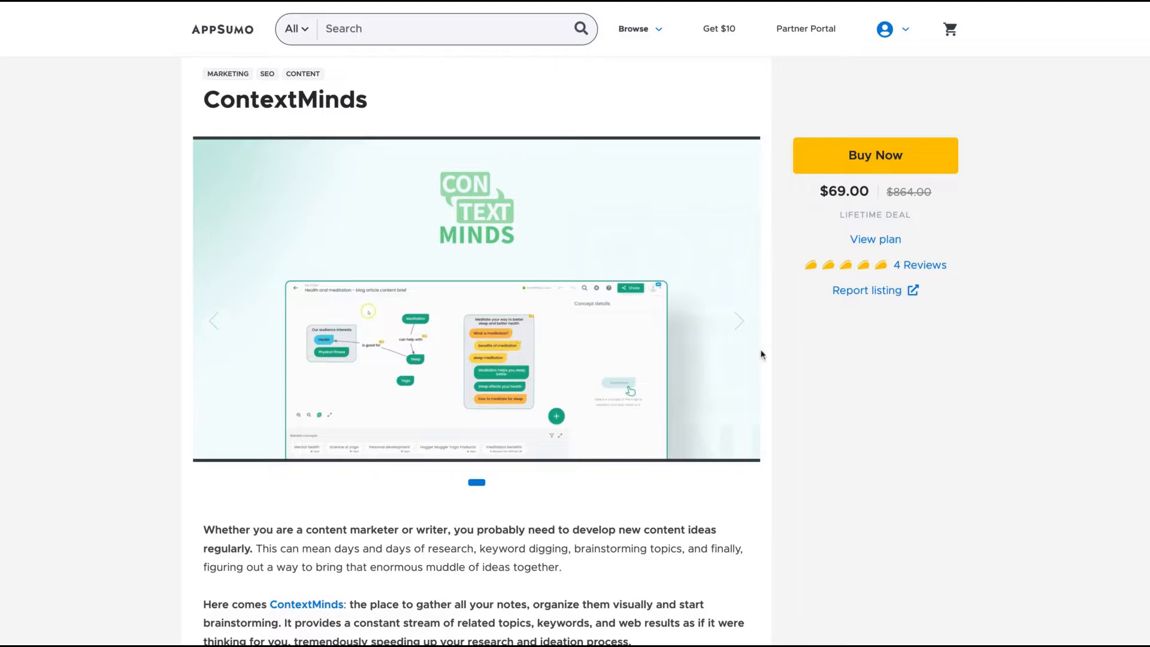
- Read through the ContextMinds deal page, including its deal terms and plan features
scroll(762, 355, down, 6)
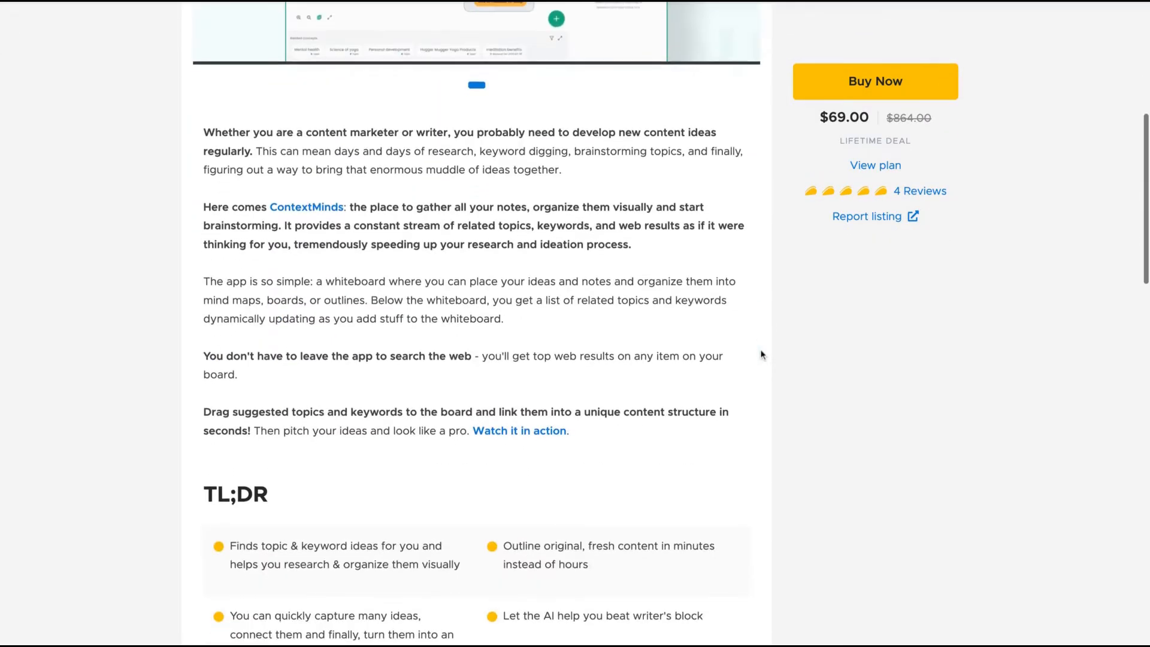
scroll(762, 355, up, 3)
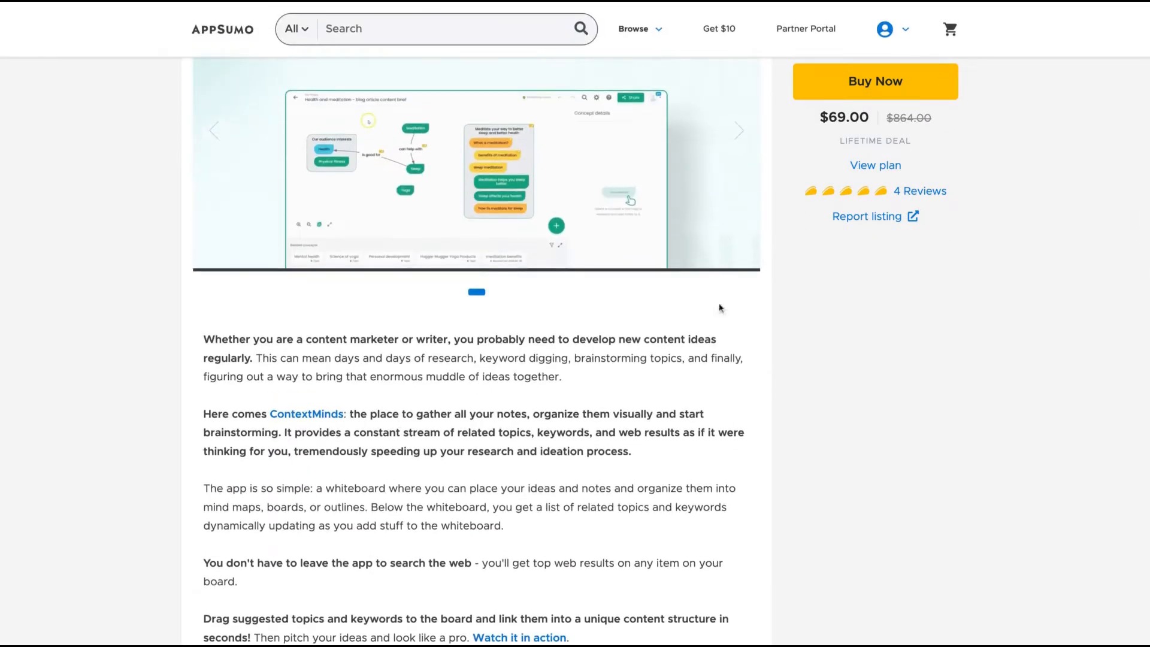
scroll(722, 381, up, 3)
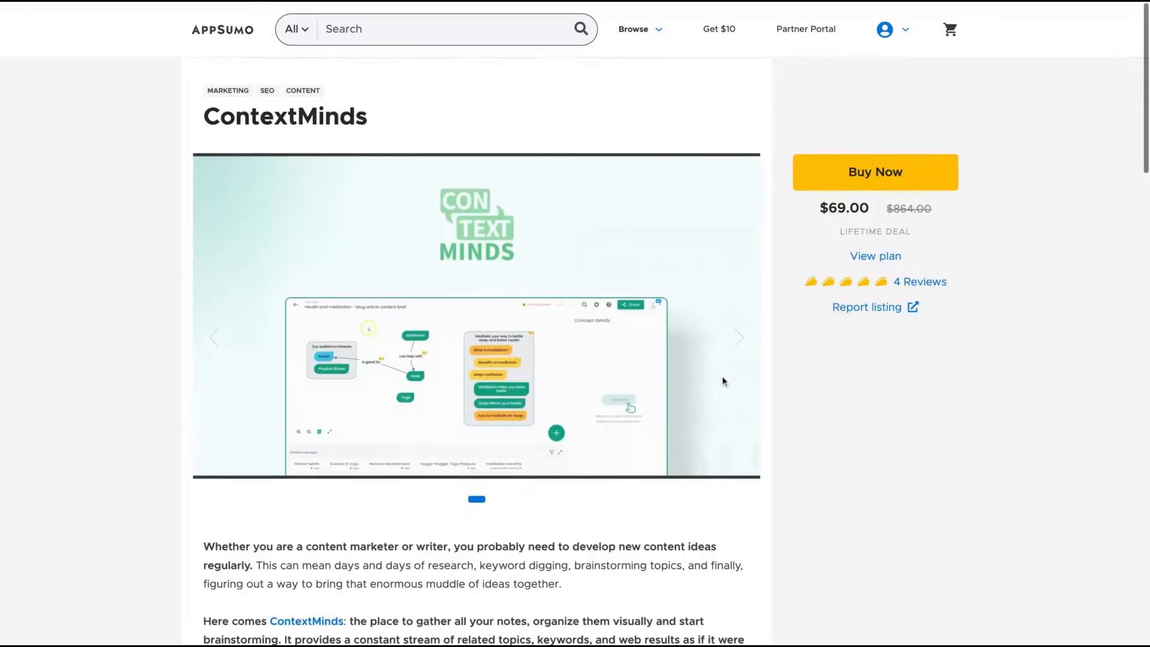
scroll(498, 440, down, 2)
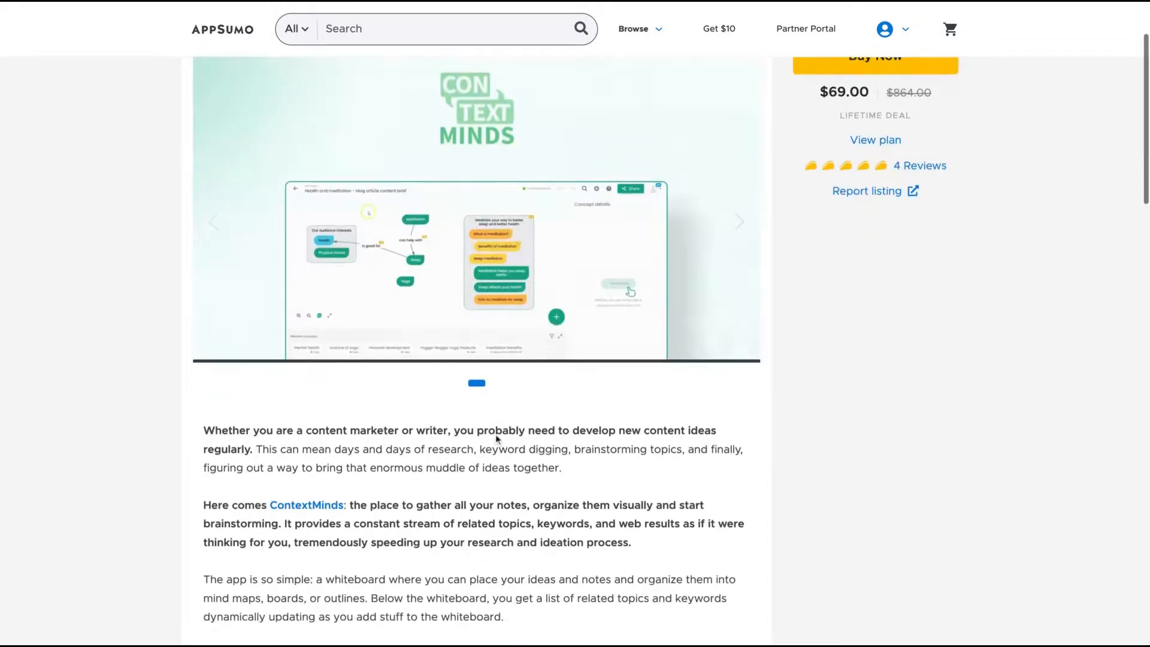
scroll(717, 367, down, 10)
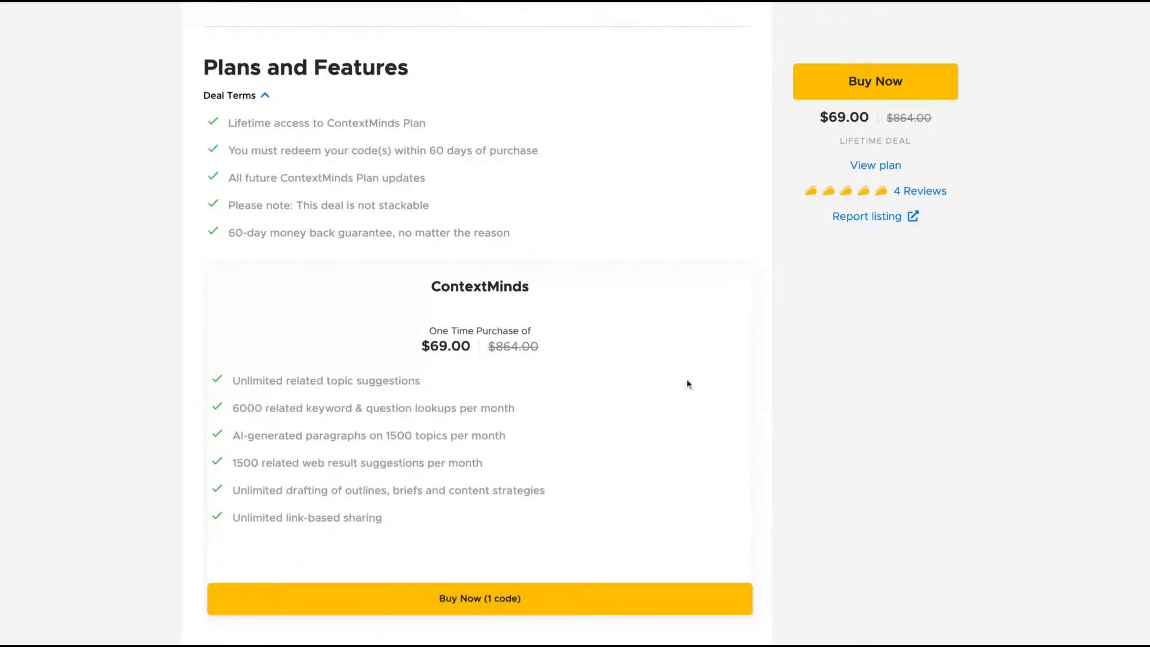
scroll(672, 399, down, 1)
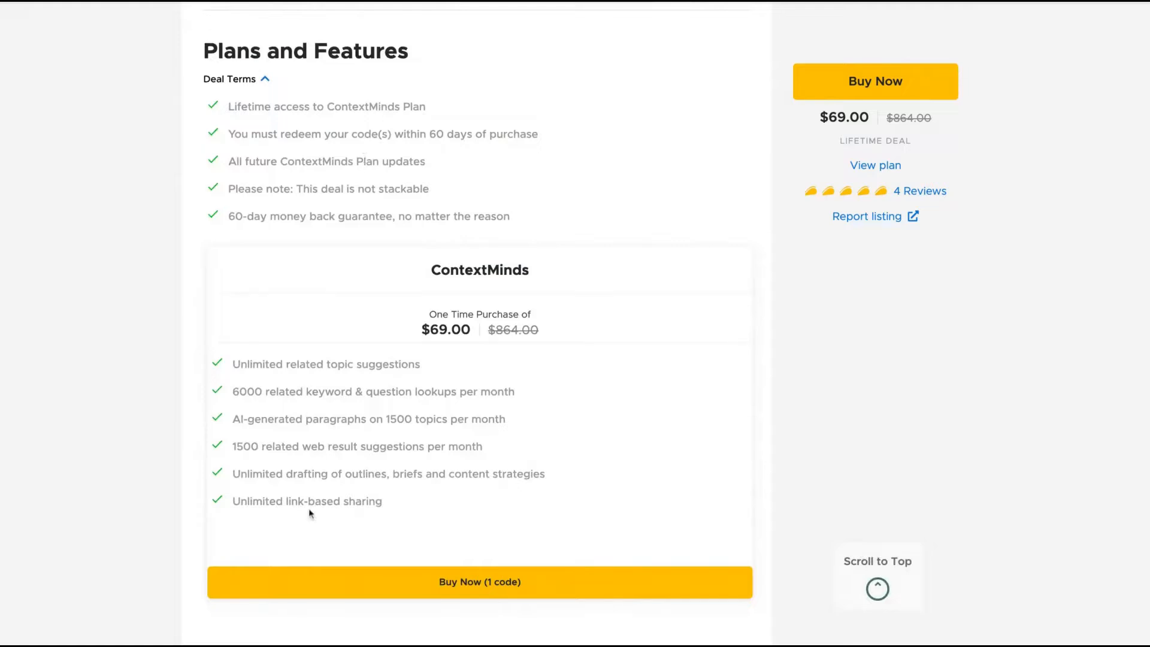
drag(233, 393, 515, 393)
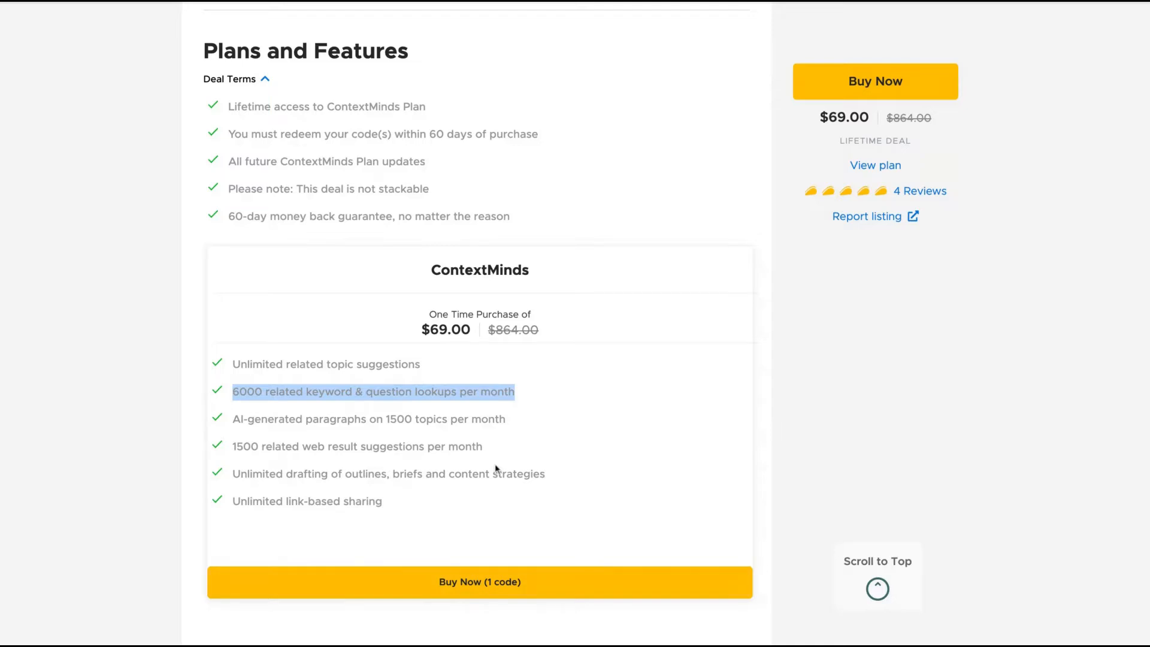
drag(294, 449, 483, 450)
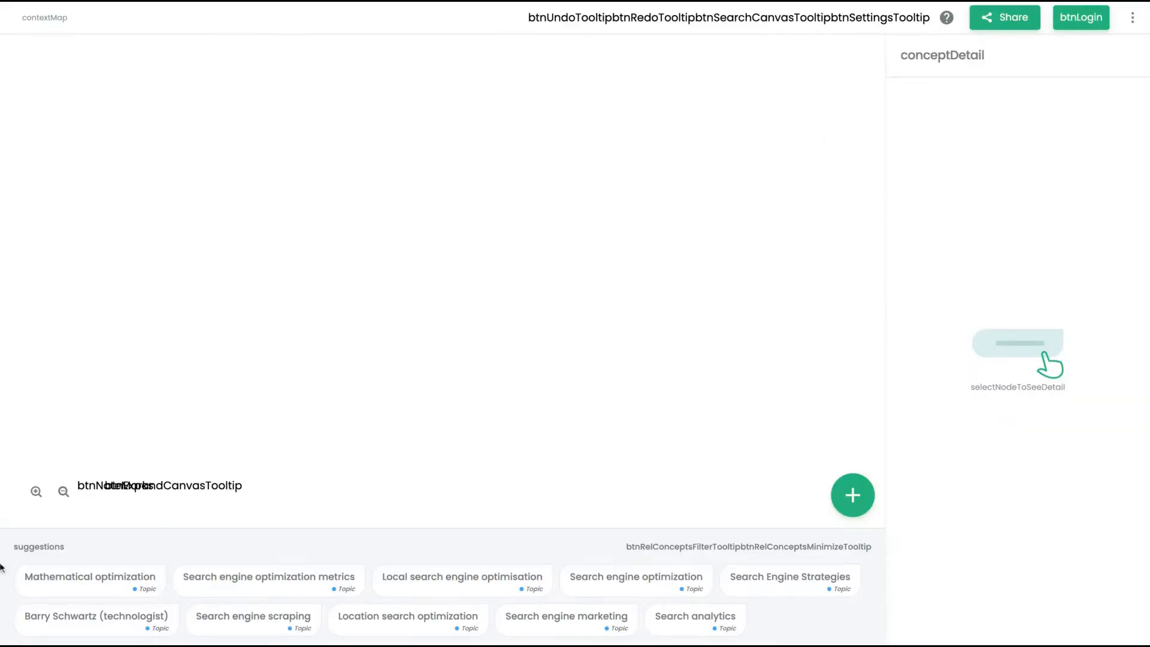
- Add an AI Copywriting concept to the whiteboard and select it
click(849, 498)
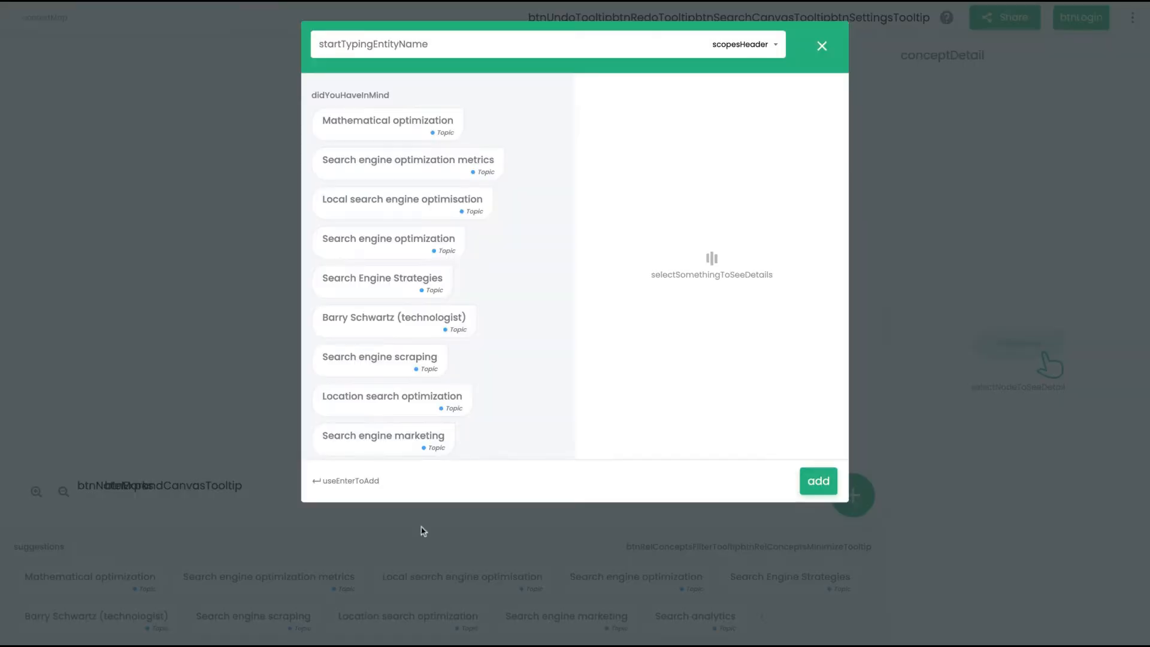
click(819, 46)
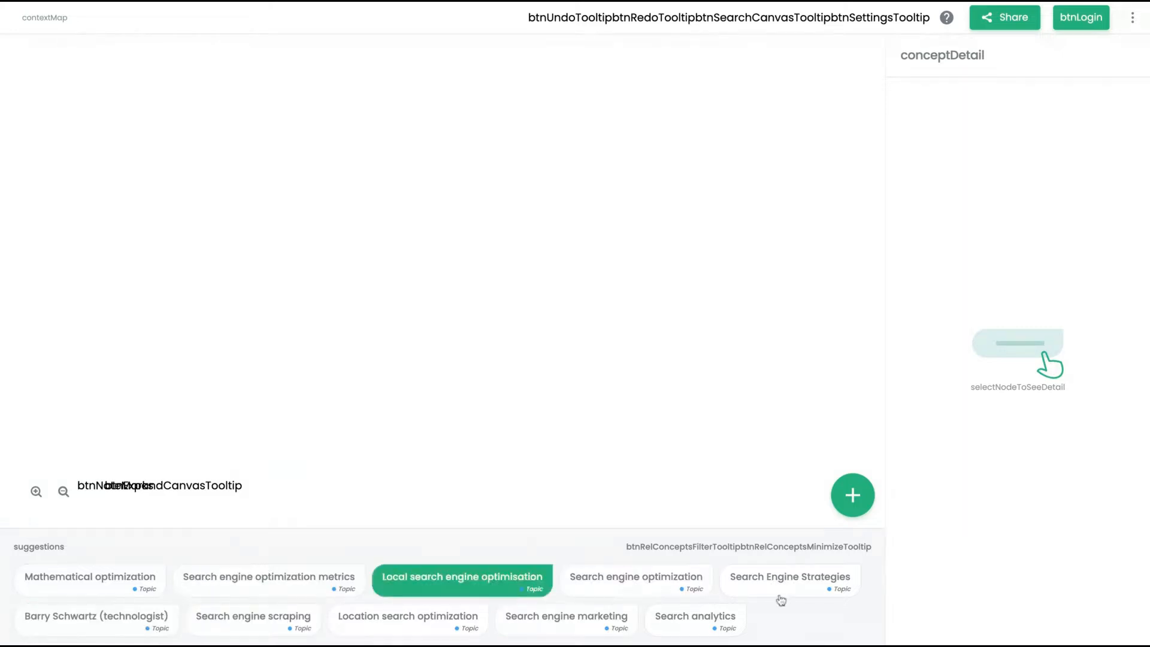
click(851, 506)
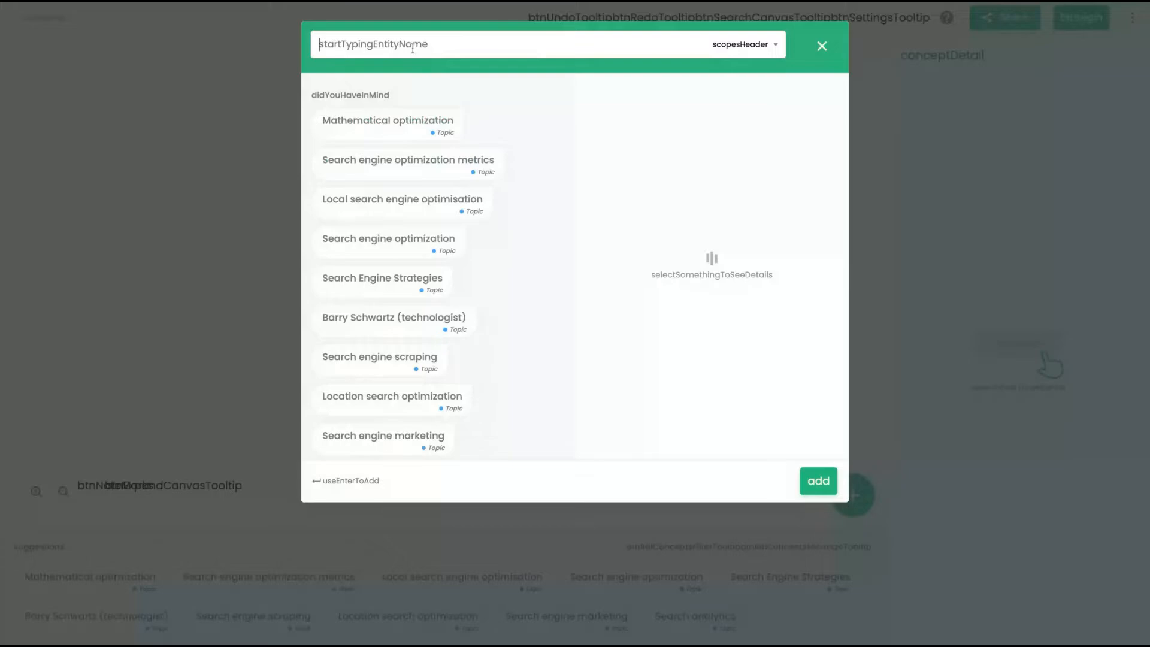
text(Ai)
text( Copywriting)
key(Return)
click(443, 127)
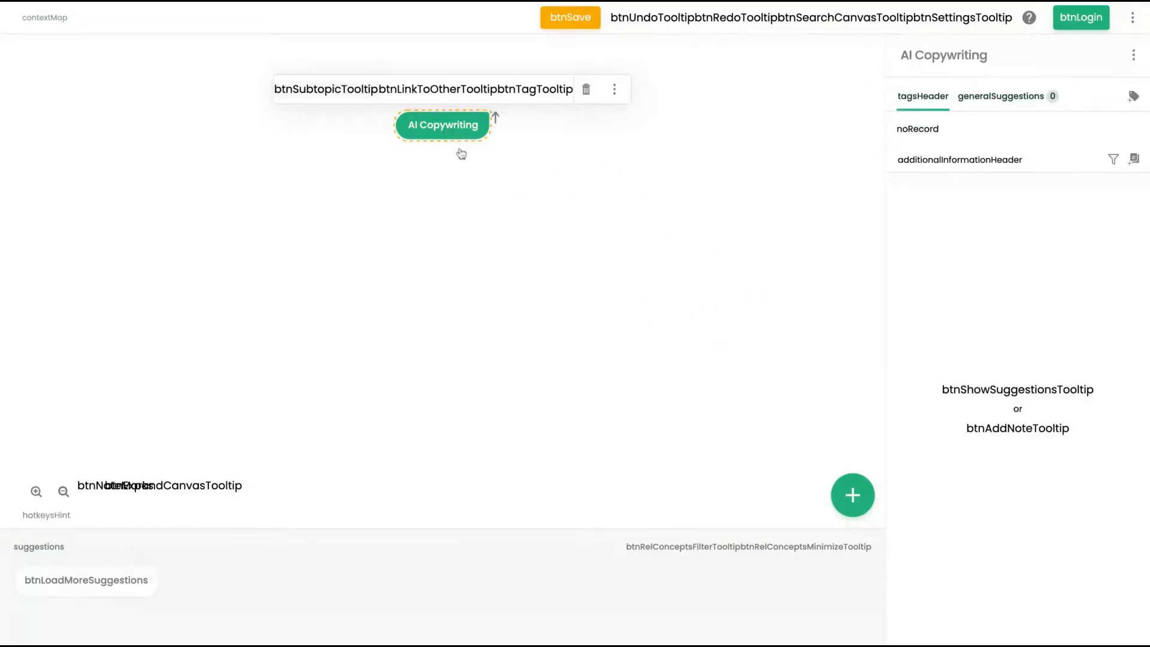
- Browse the web results listed in the details panel for the AI Copywriting concept
scroll(977, 257, down, 1)
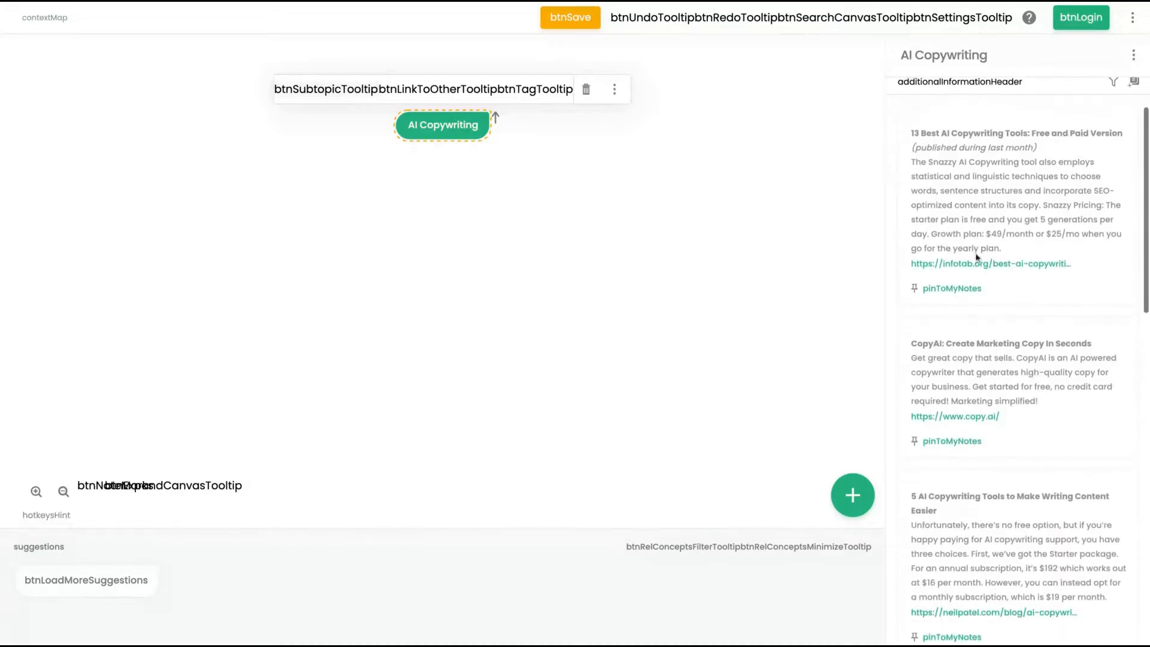
scroll(962, 233, down, 1)
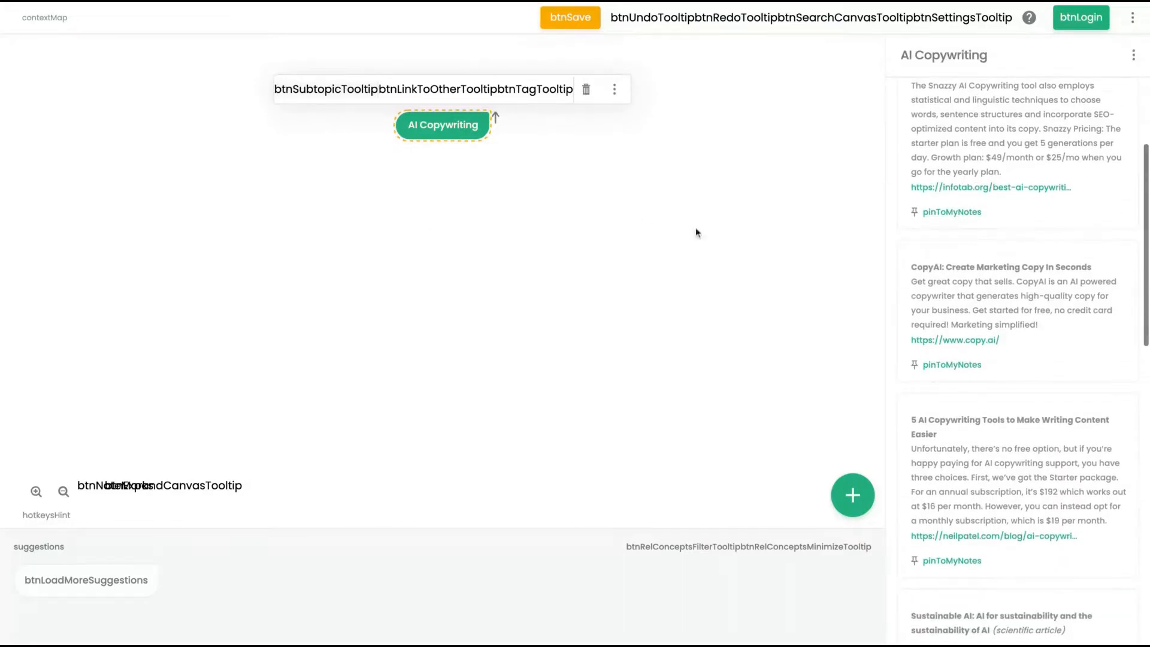
scroll(1078, 308, down, 6)
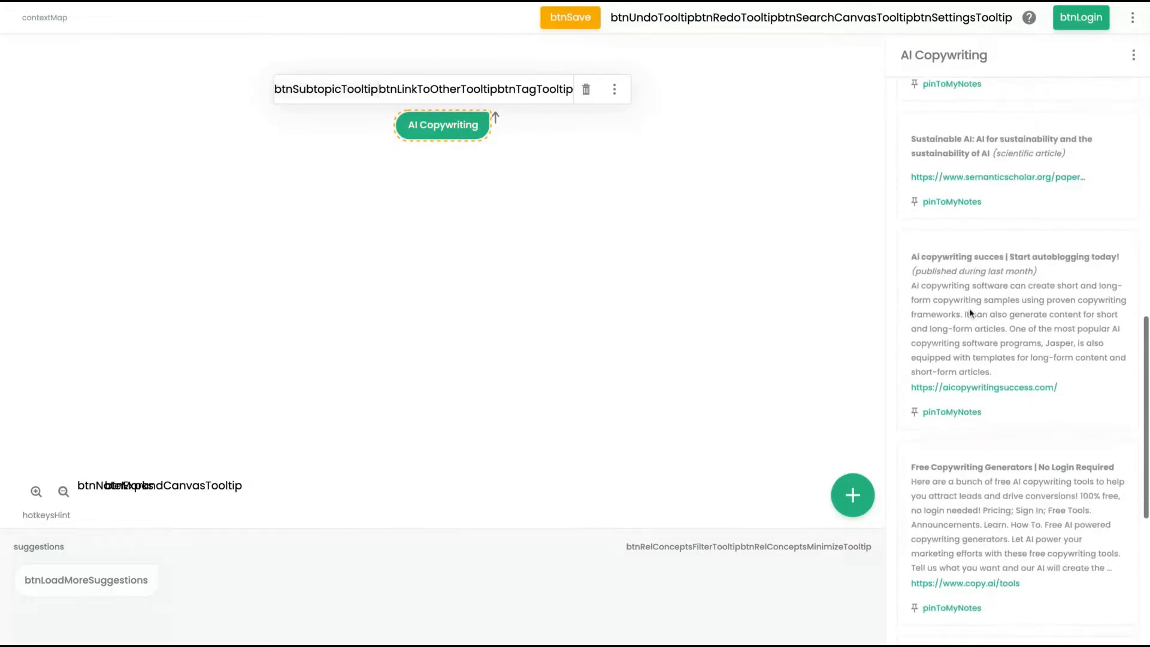
scroll(988, 293, up, 8)
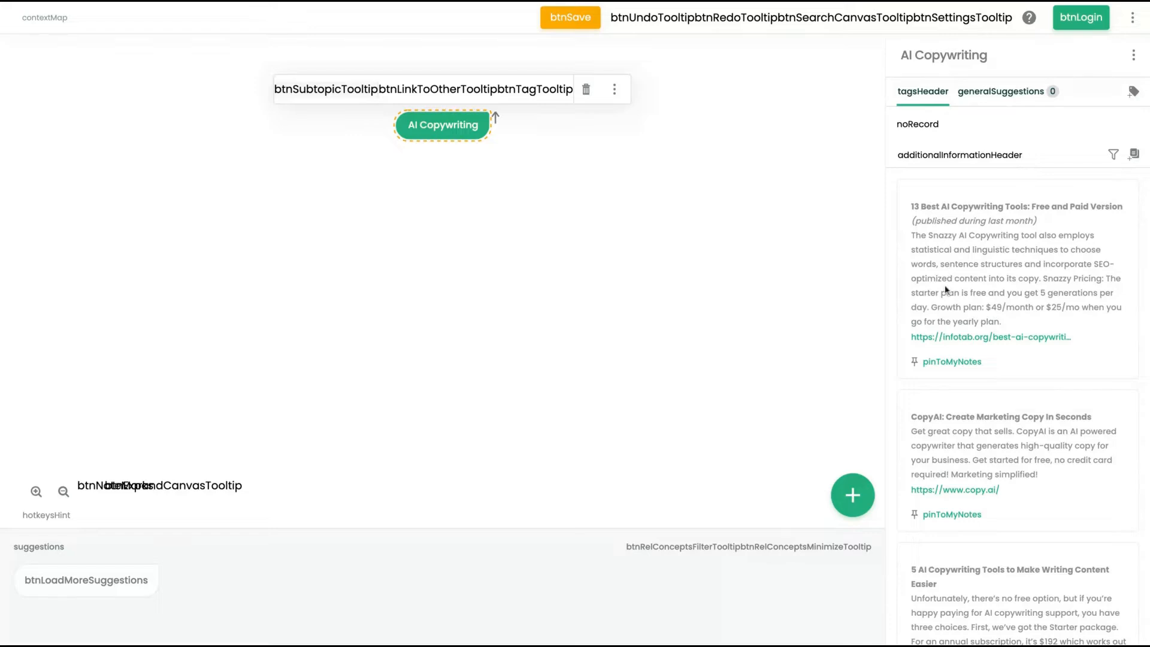
scroll(945, 290, down, 4)
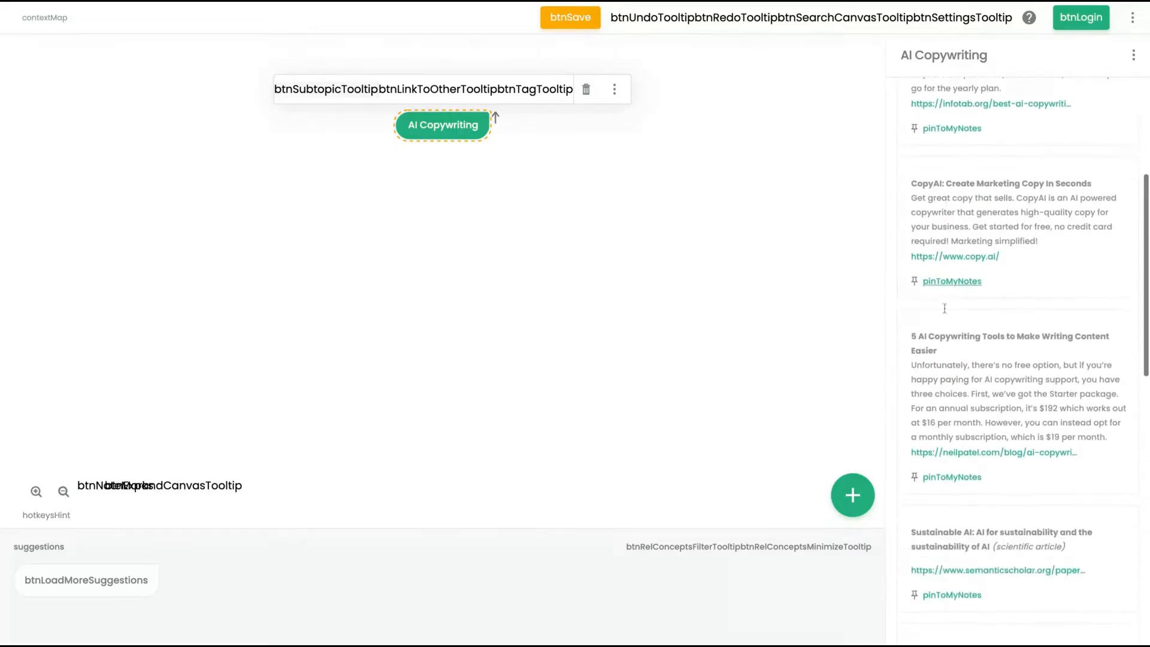
scroll(965, 380, down, 5)
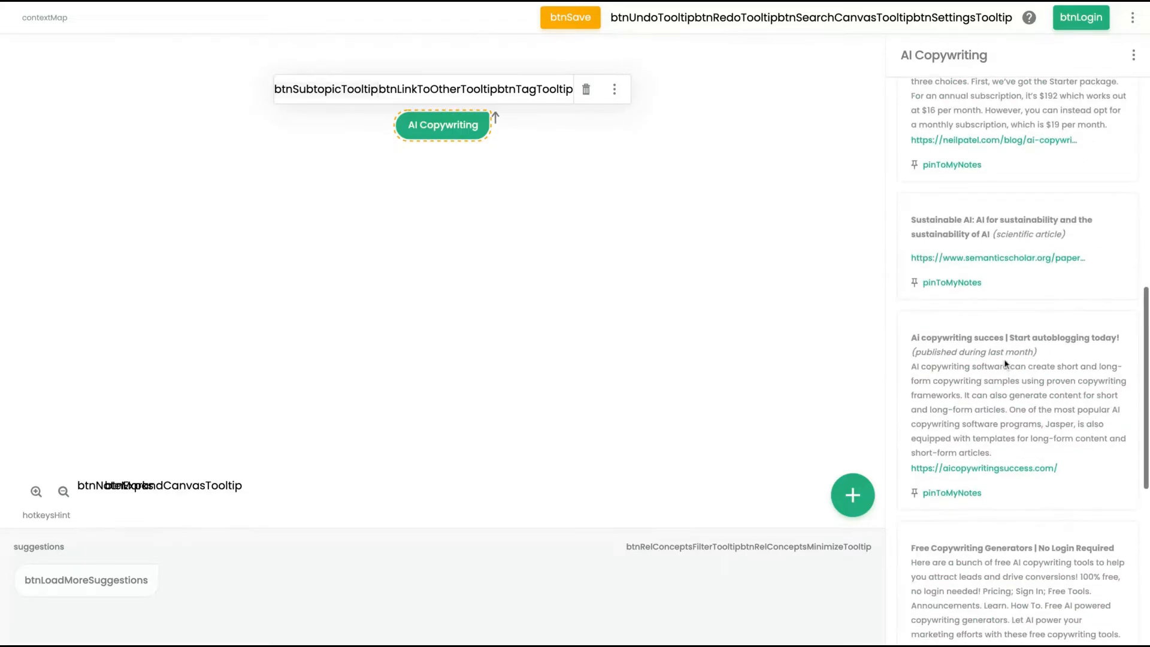
scroll(1038, 235, up, 1)
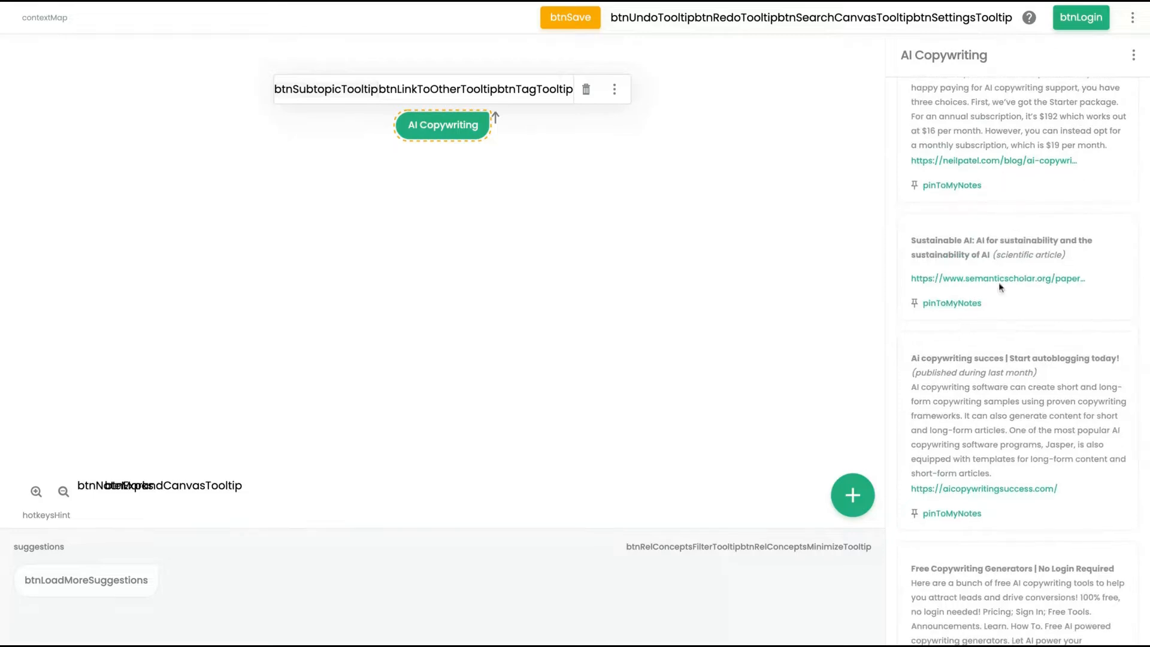
scroll(983, 330, up, 9)
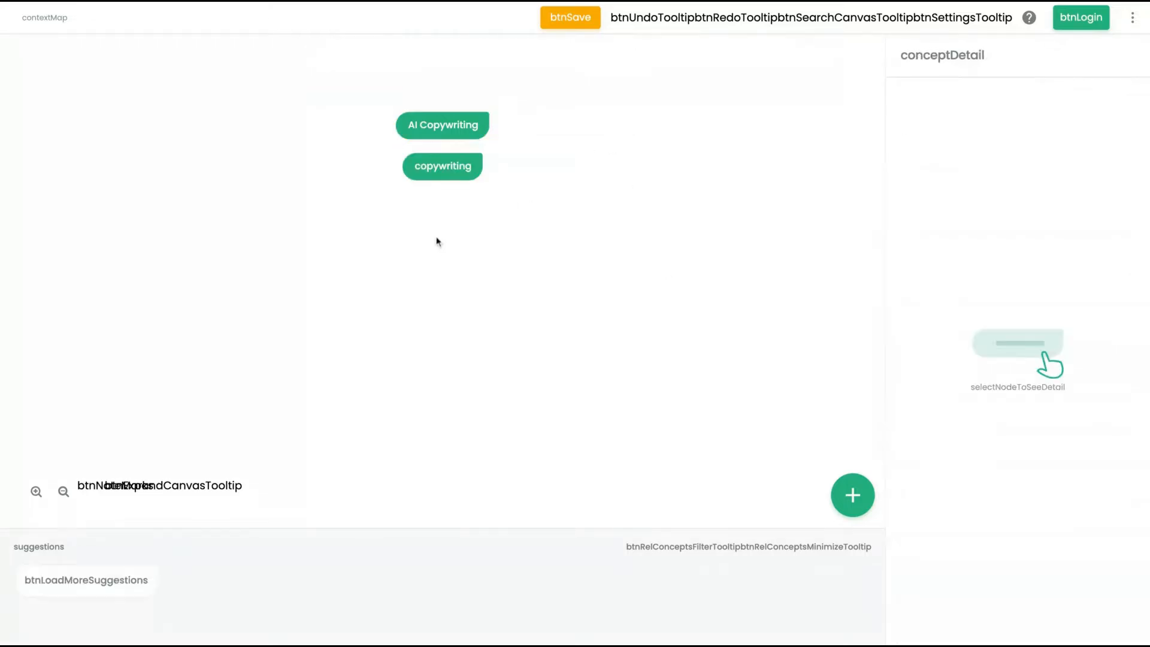
- Rearrange the copywriting and AI Copywriting nodes so copywriting sits above AI Copywriting
click(455, 170)
drag(454, 174, 346, 223)
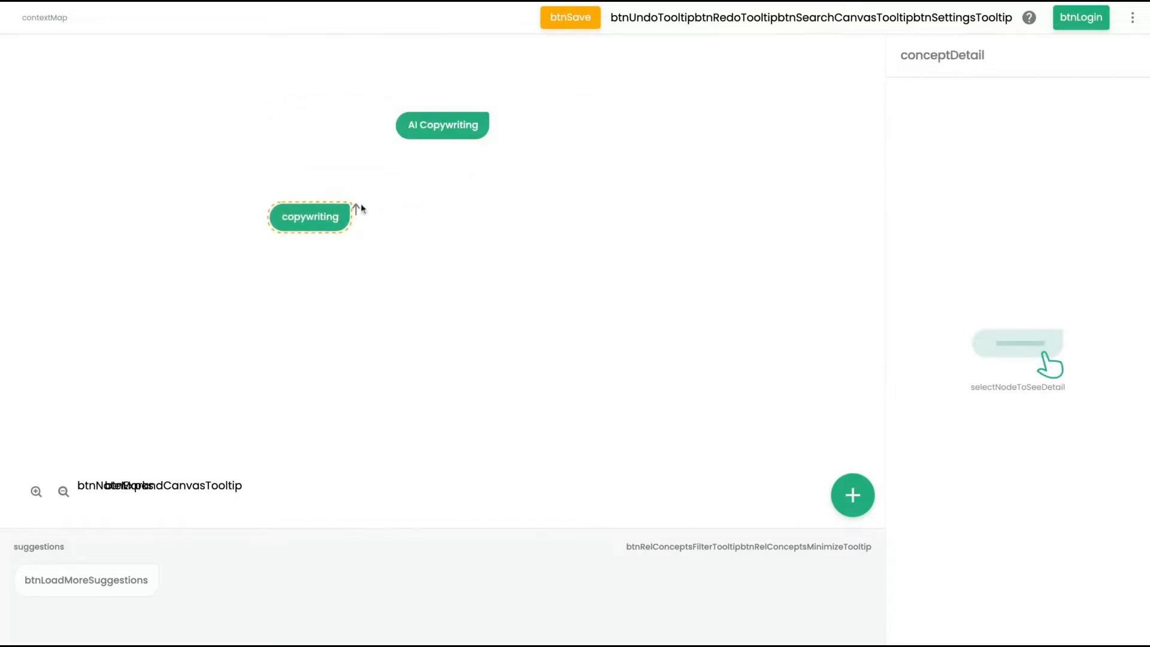
click(478, 123)
drag(473, 127, 478, 215)
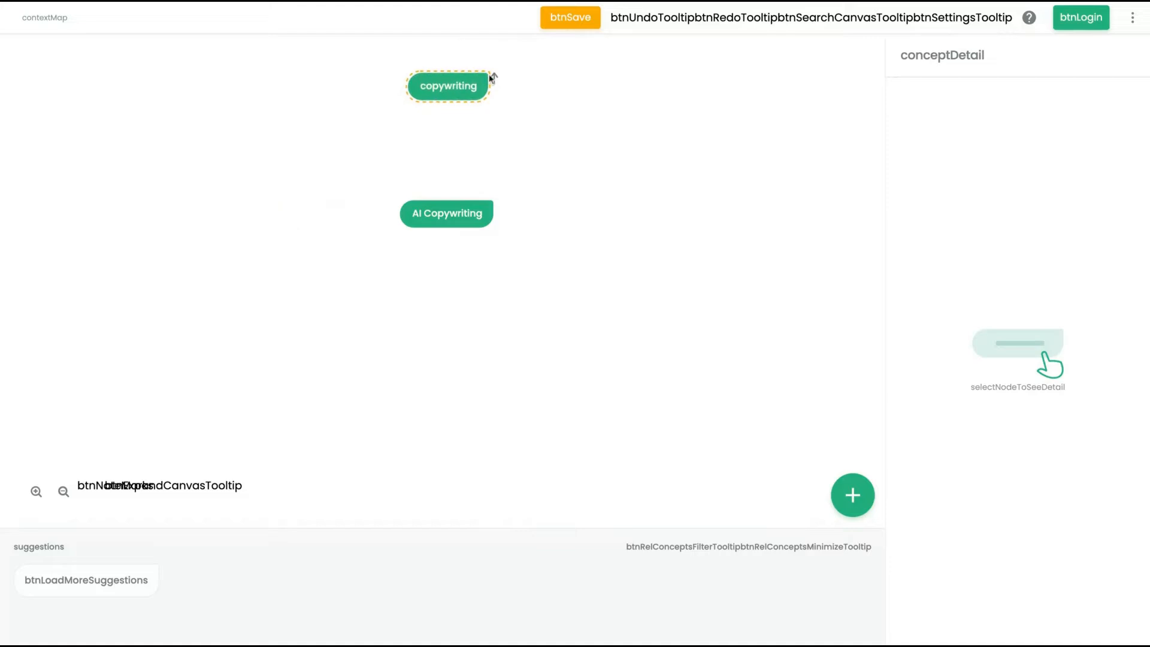
- Link the copywriting node to the AI Copywriting node
click(470, 94)
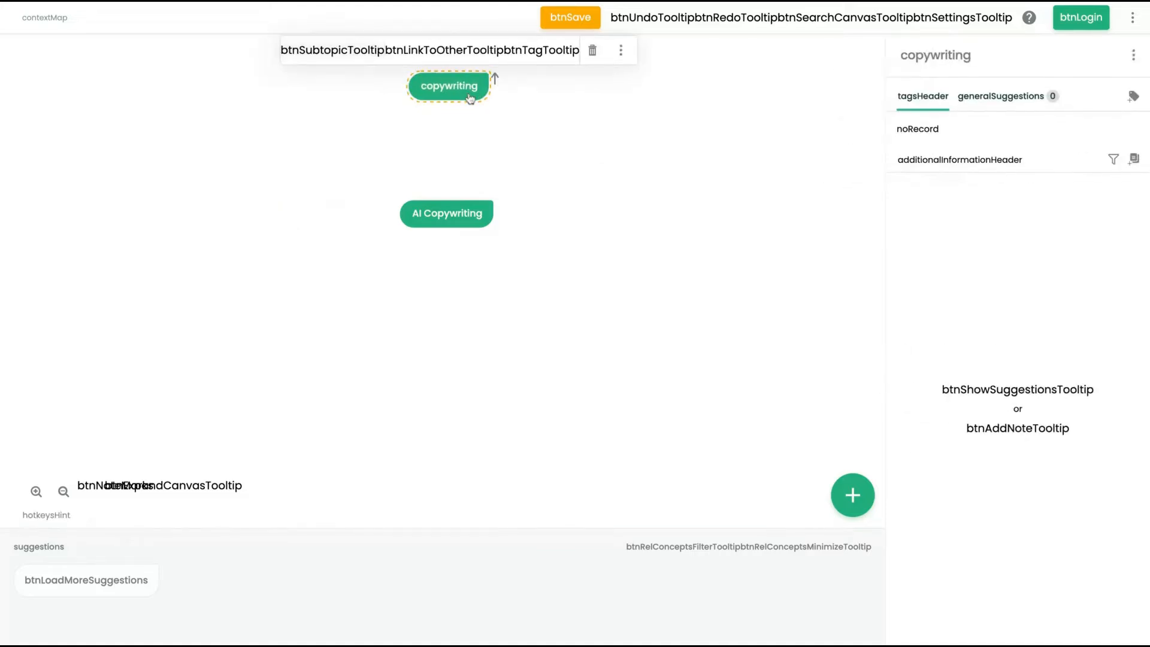
scroll(992, 321, down, 1)
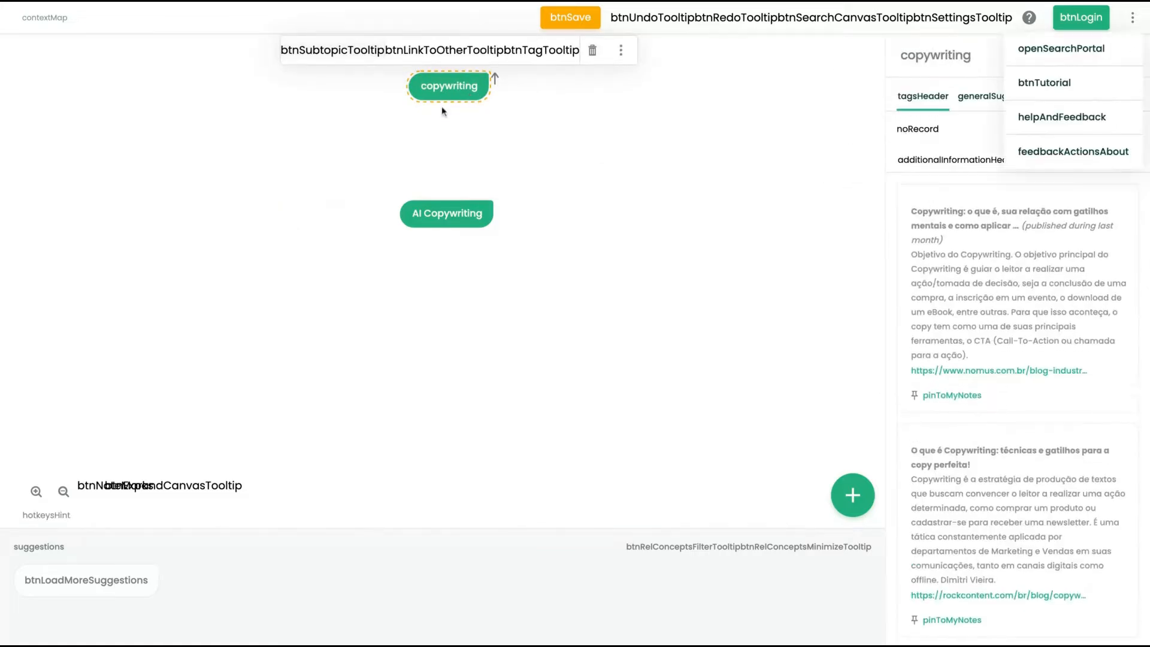
drag(487, 86, 447, 214)
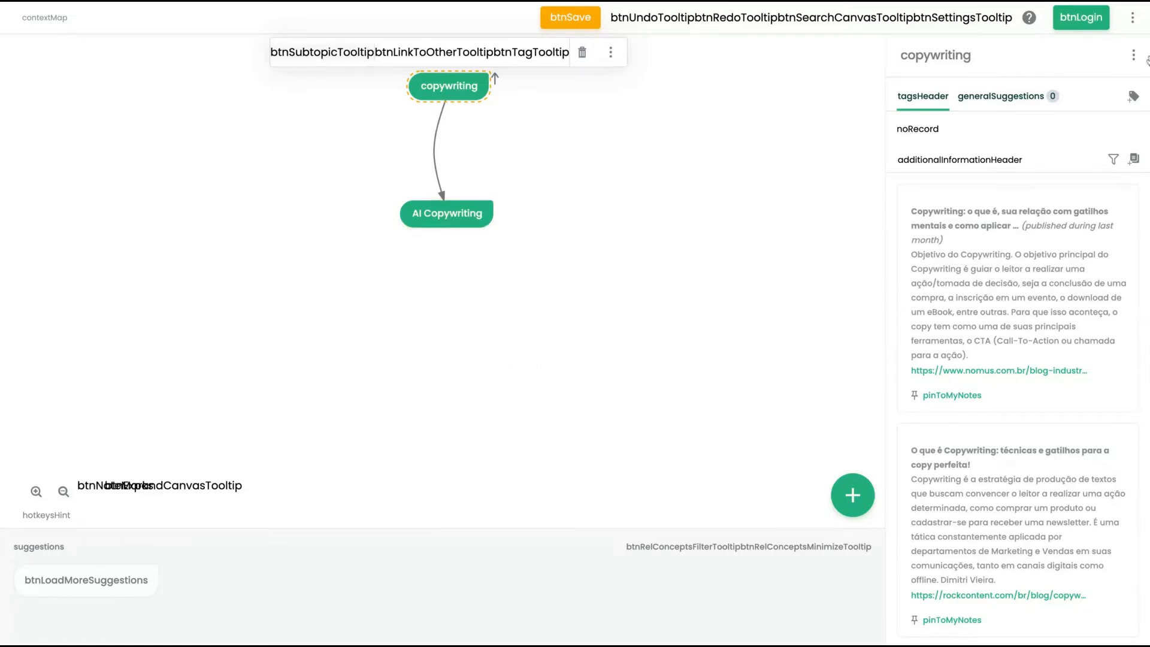
- Start a fresh map and add the Mathematical optimization topic from the suggested concepts
click(1133, 18)
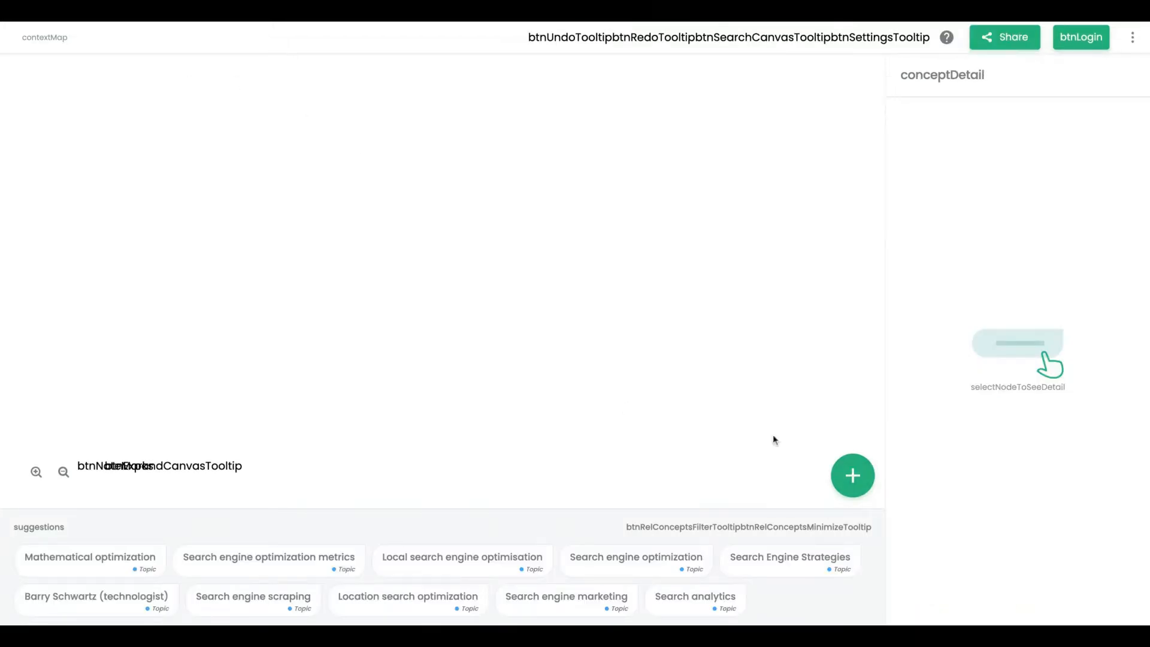
click(845, 490)
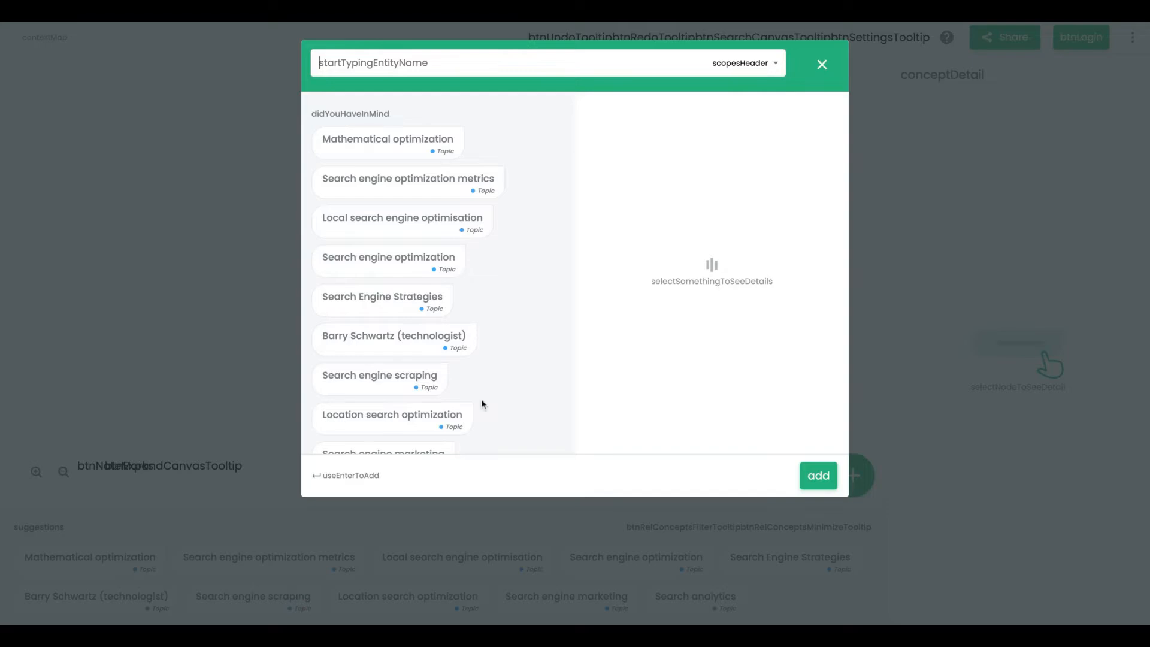
scroll(483, 404, down, 3)
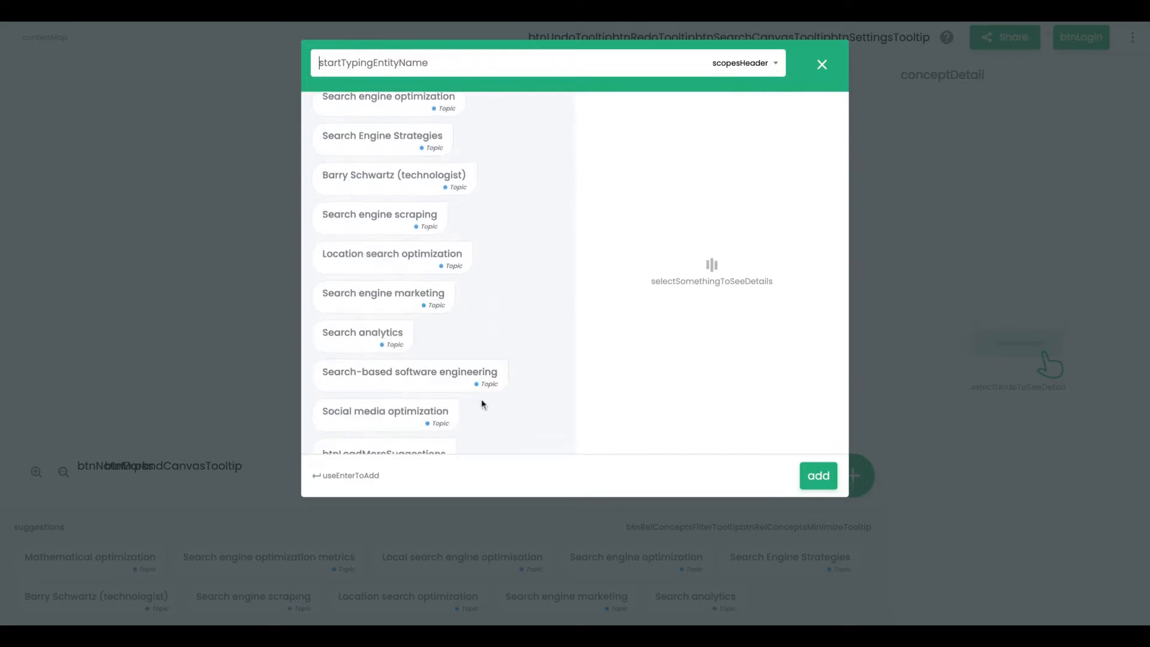
scroll(476, 371, up, 3)
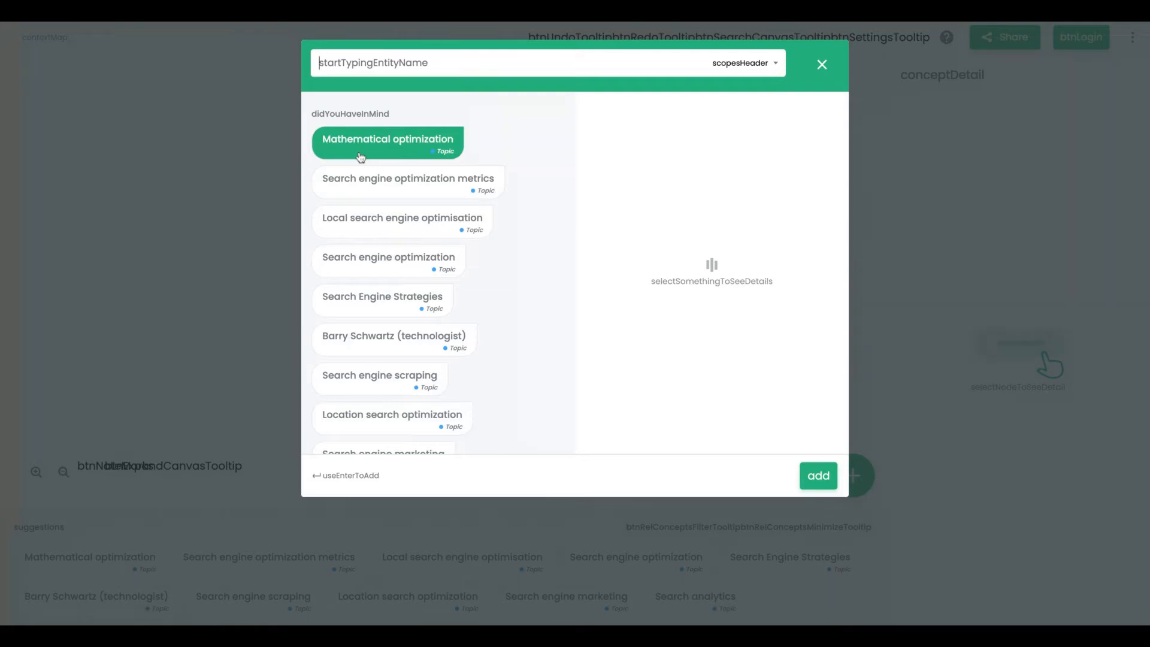
click(452, 152)
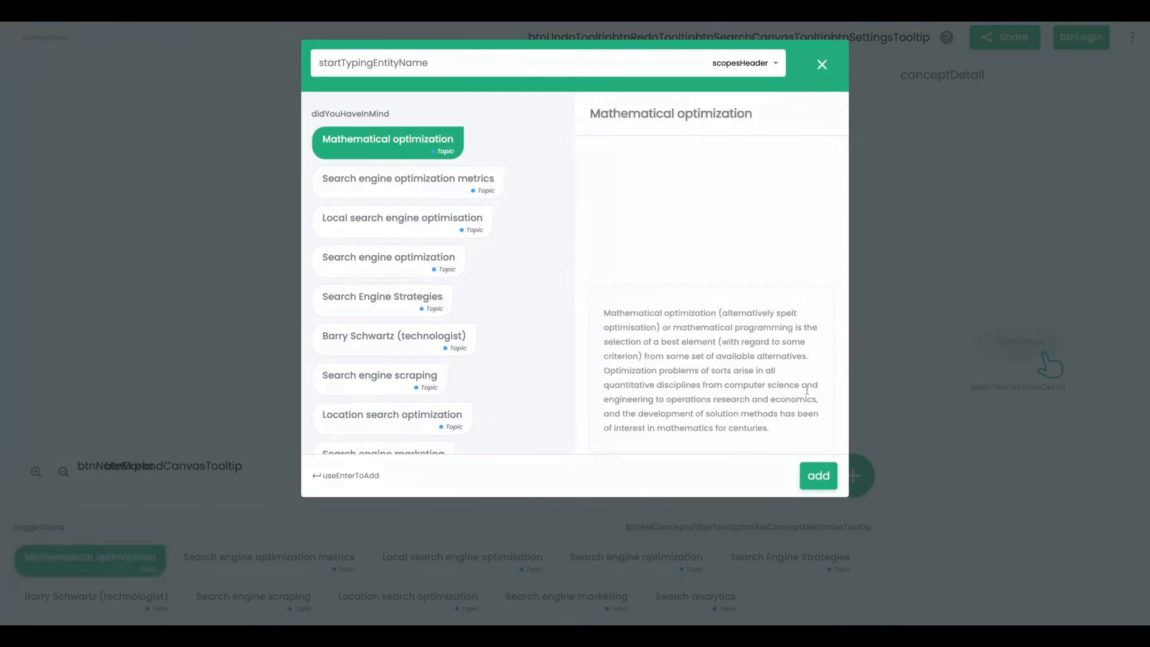
scroll(711, 344, down, 8)
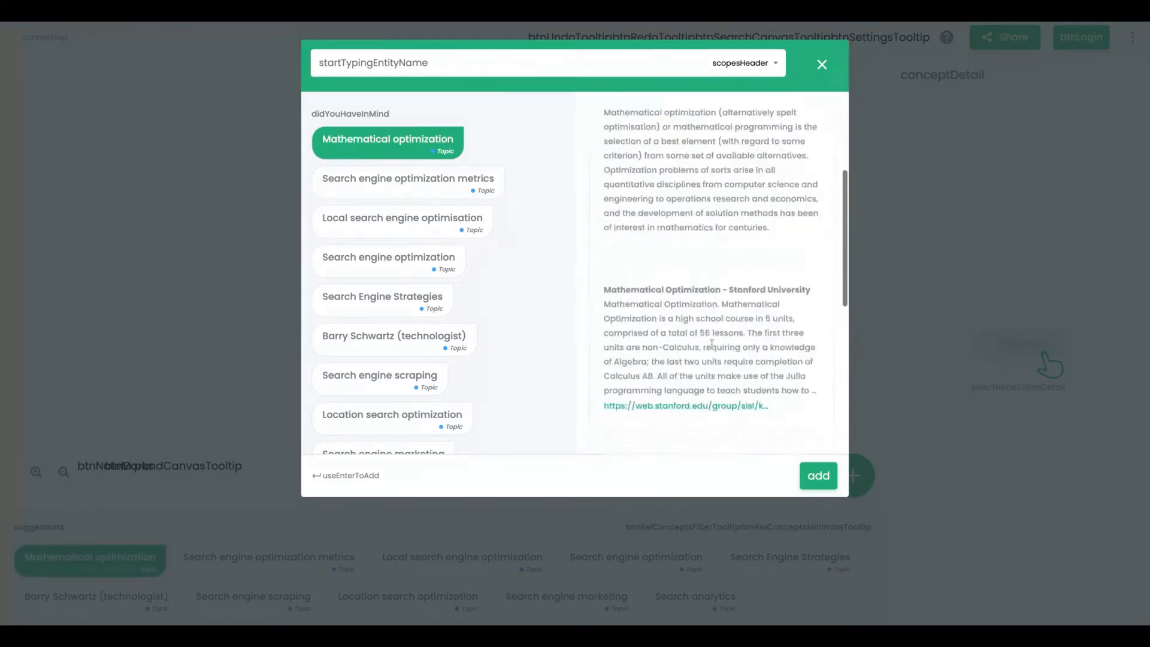
scroll(711, 273, down, 4)
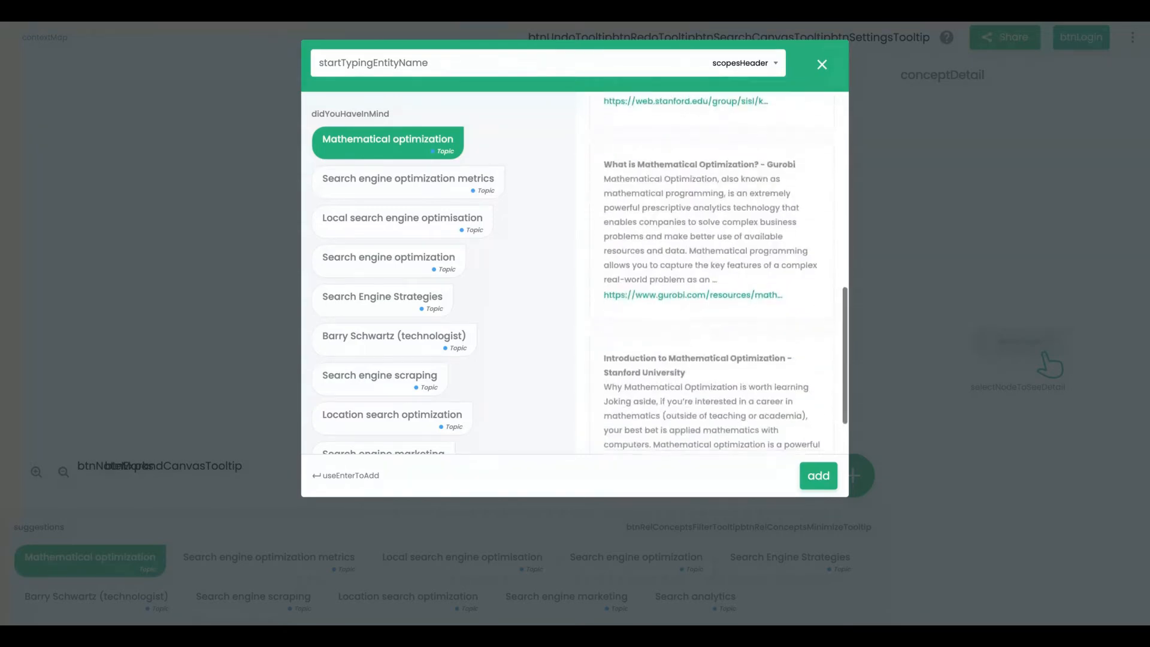
scroll(711, 274, up, 10)
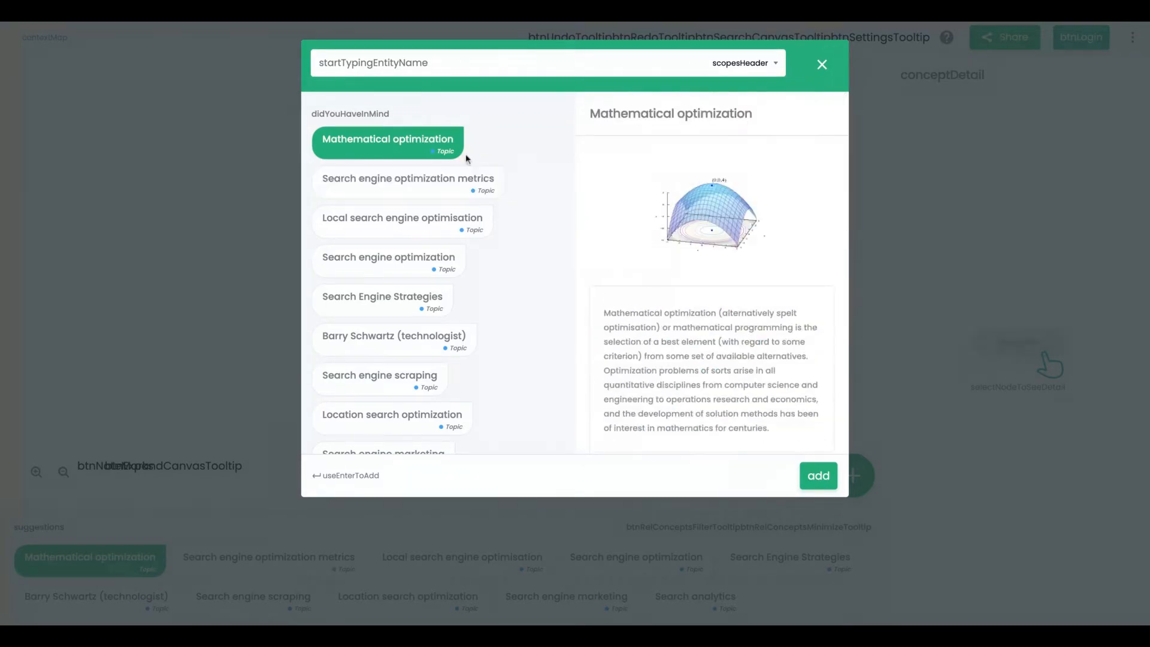
click(818, 477)
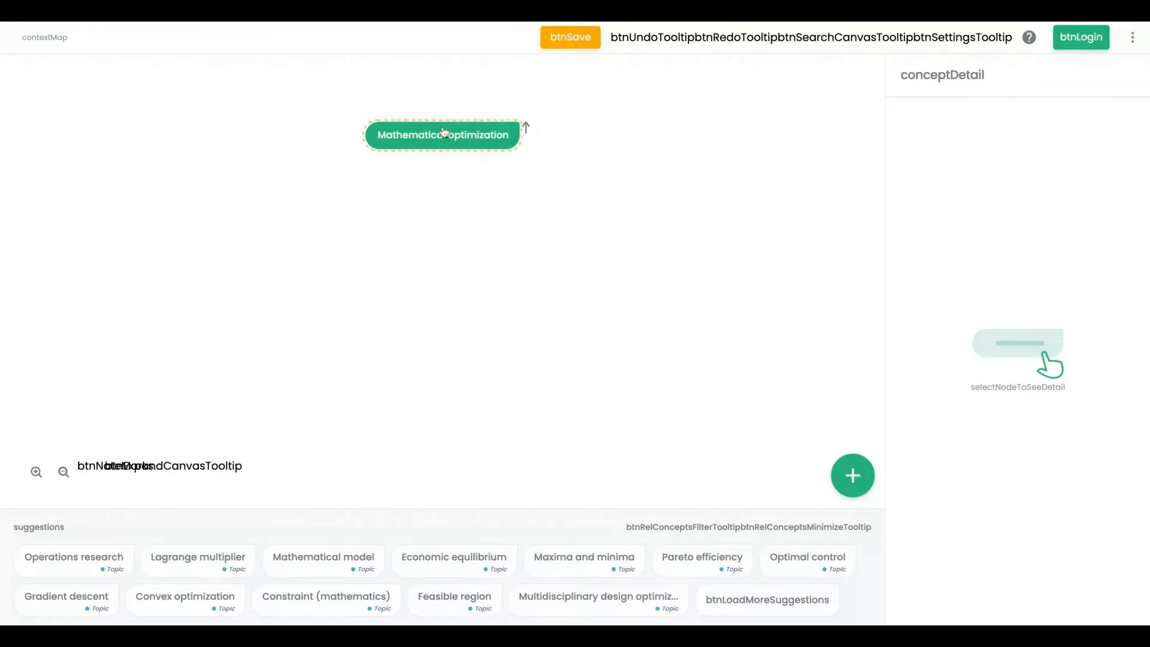
- Add the Mathematical model suggestion to the map
click(315, 565)
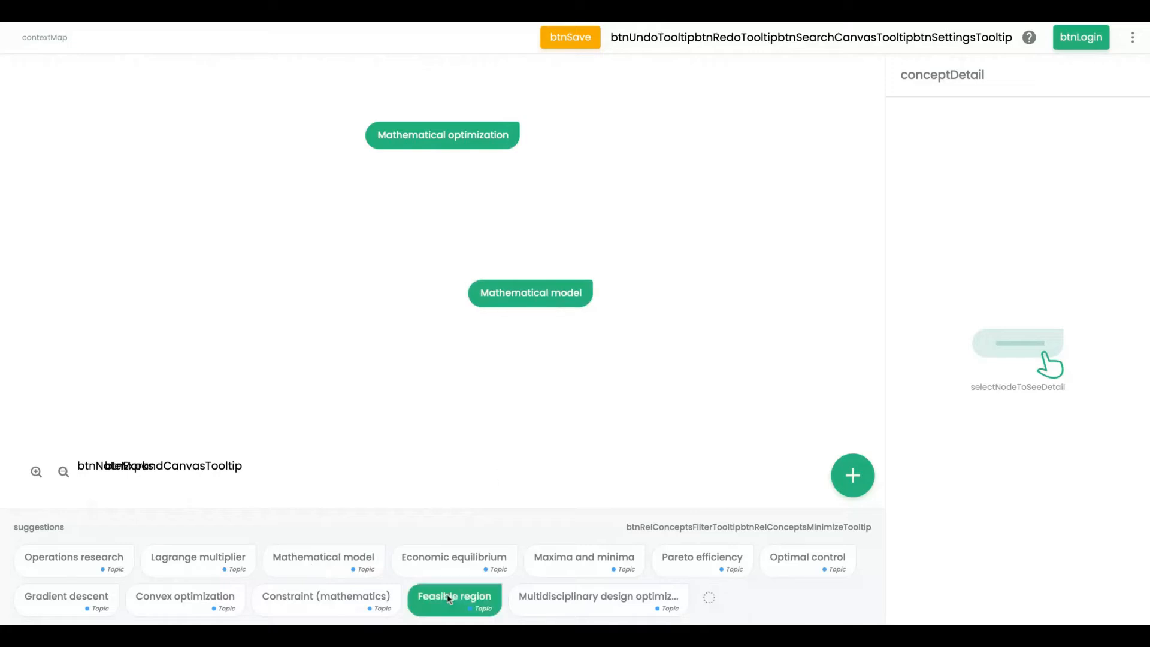
- Add the Machine learning suggestion to the map and nest it inside the Mathematical optimization node
click(431, 149)
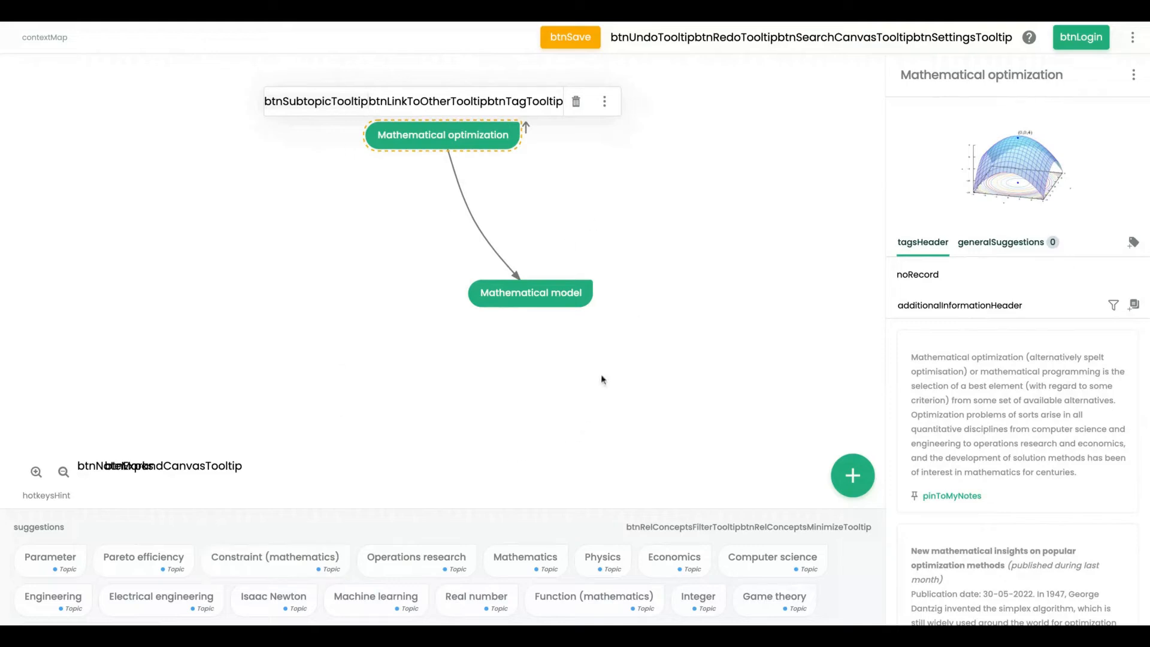
click(395, 611)
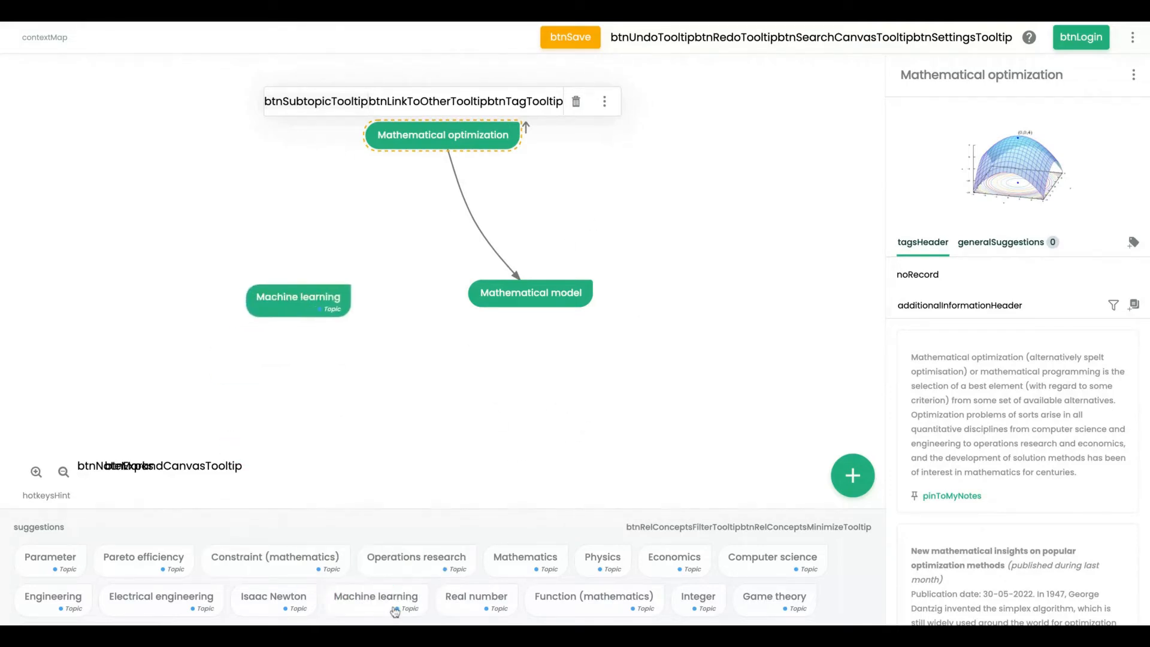
drag(299, 301, 440, 120)
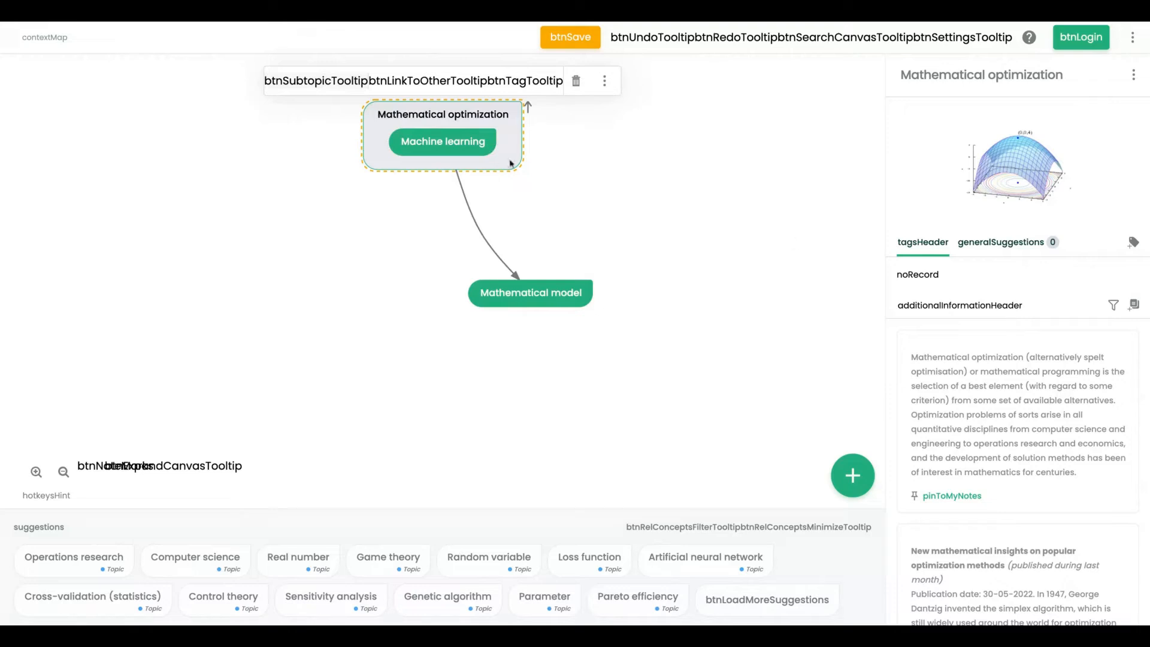
- Undo the last two changes on the map and deselect the nodes
click(449, 156)
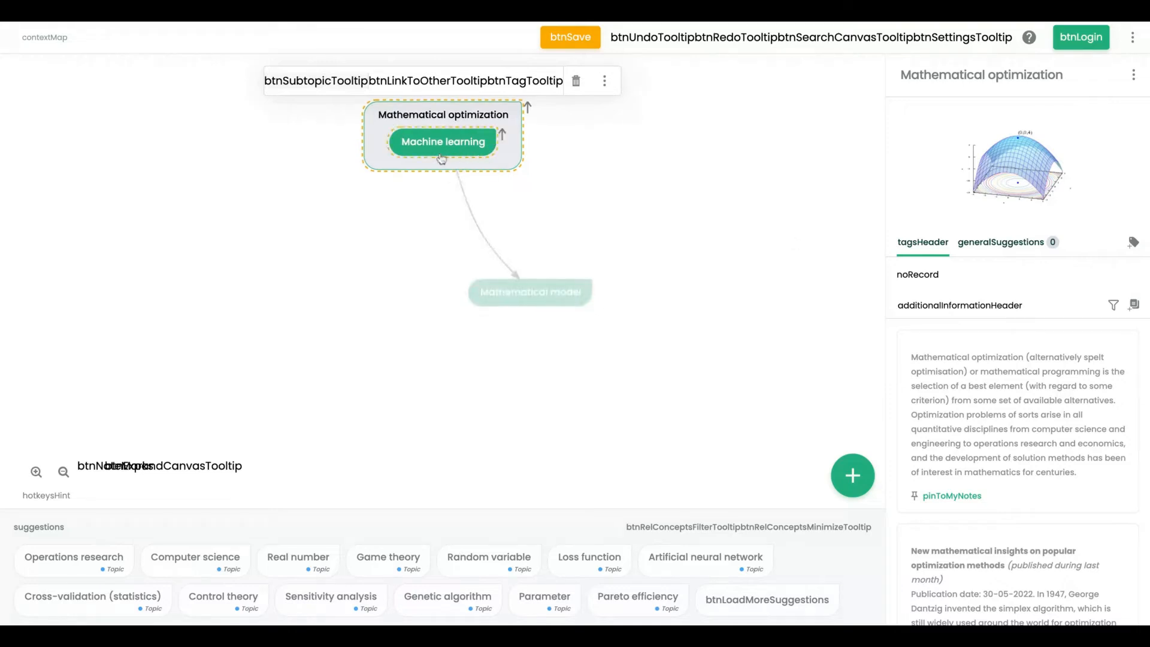
click(525, 300)
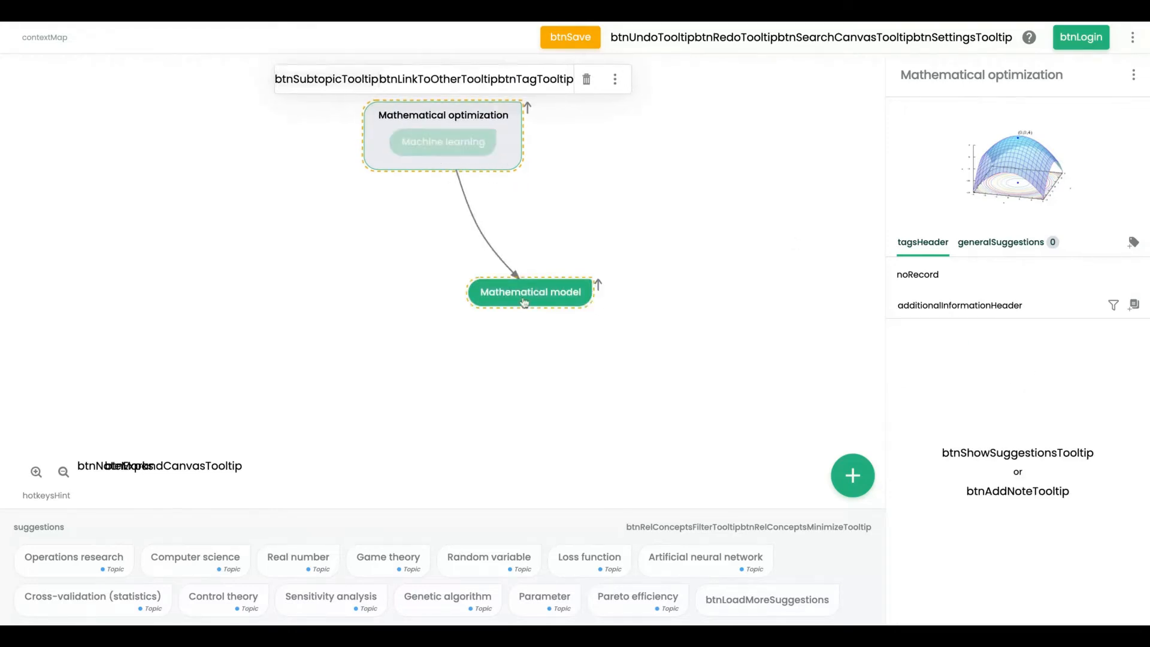
key(ctrl+z)
key(ctrl+z)
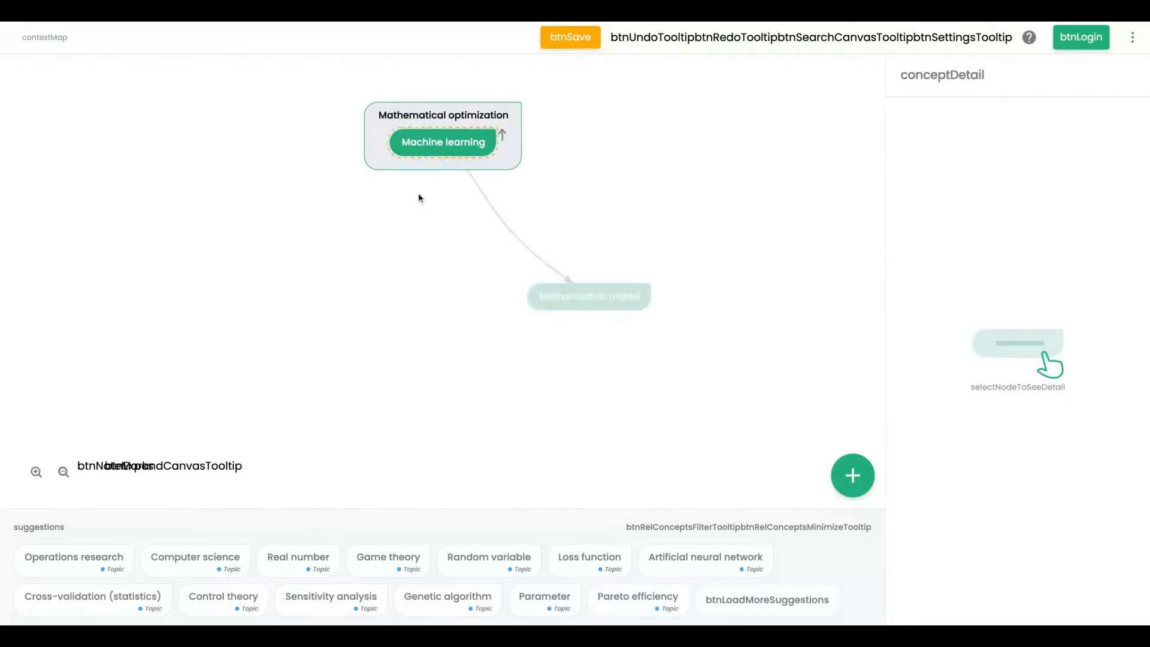
click(420, 198)
- Select the Mathematical optimization, Machine learning and Mathematical model nodes in turn to view their details
click(392, 120)
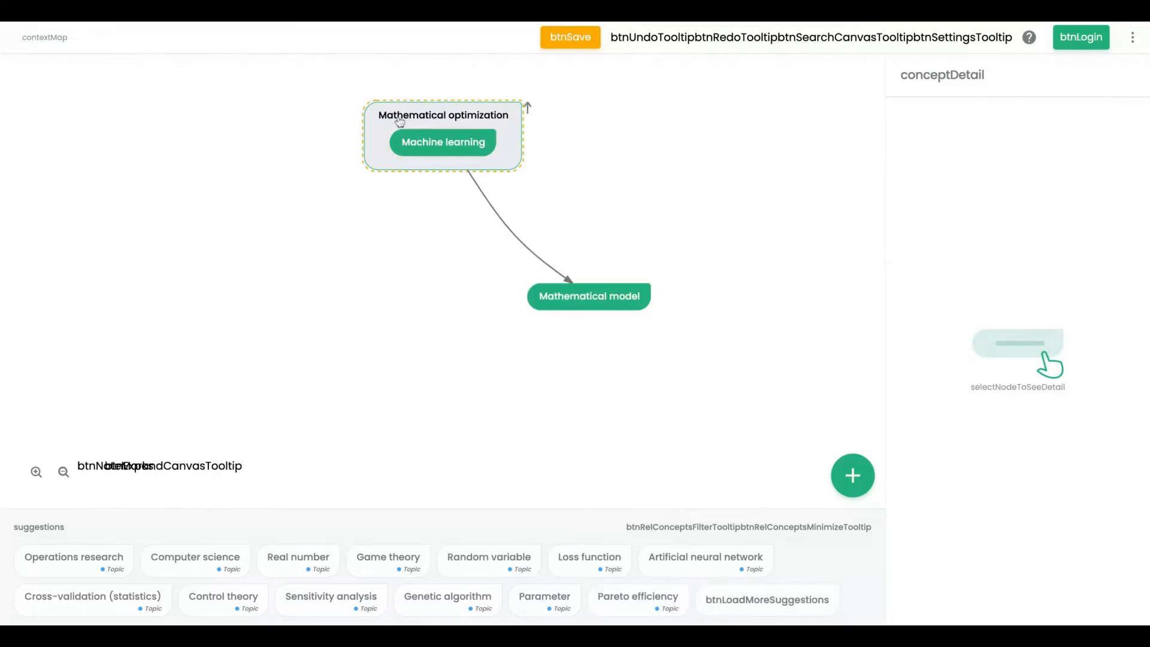
click(465, 140)
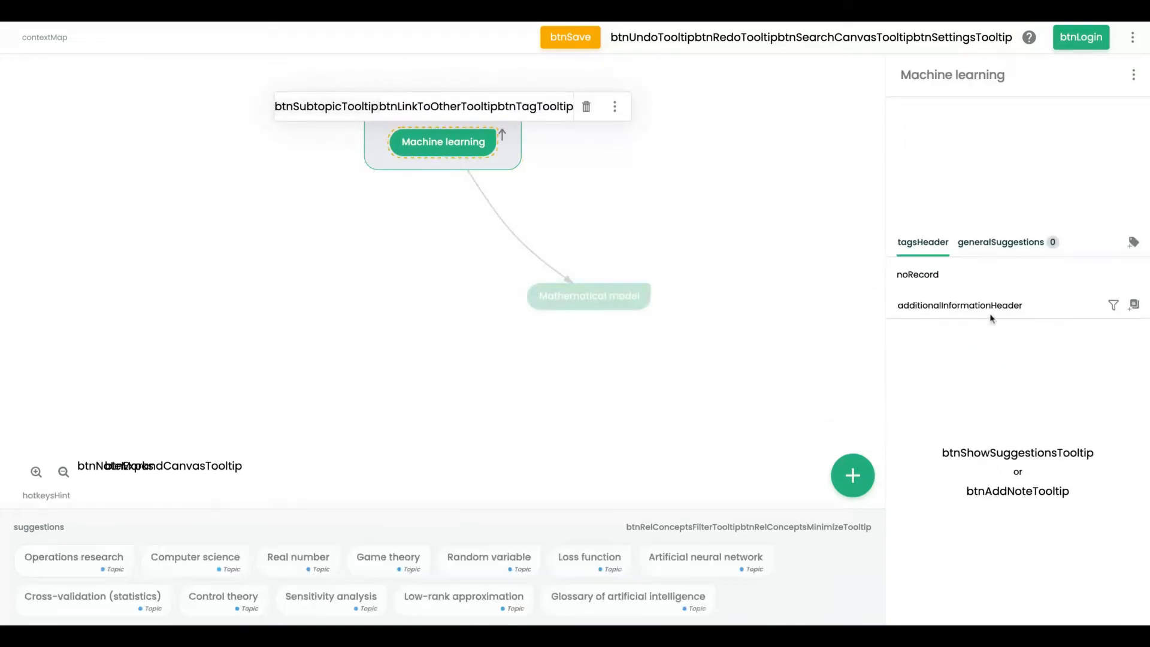
click(588, 302)
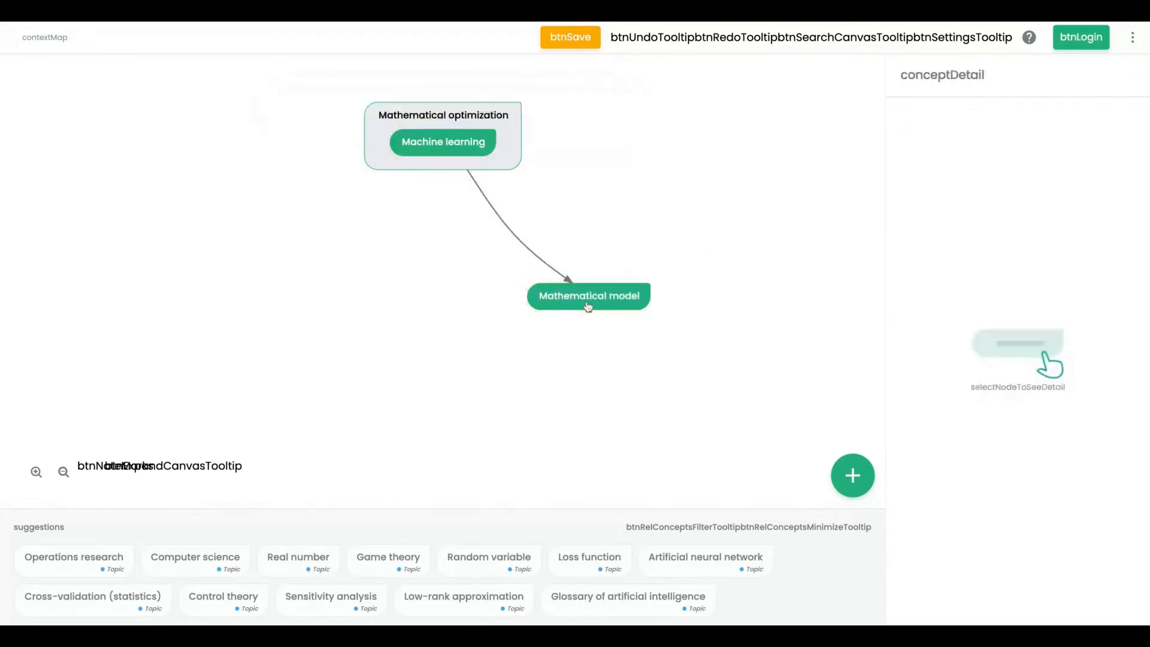
click(587, 304)
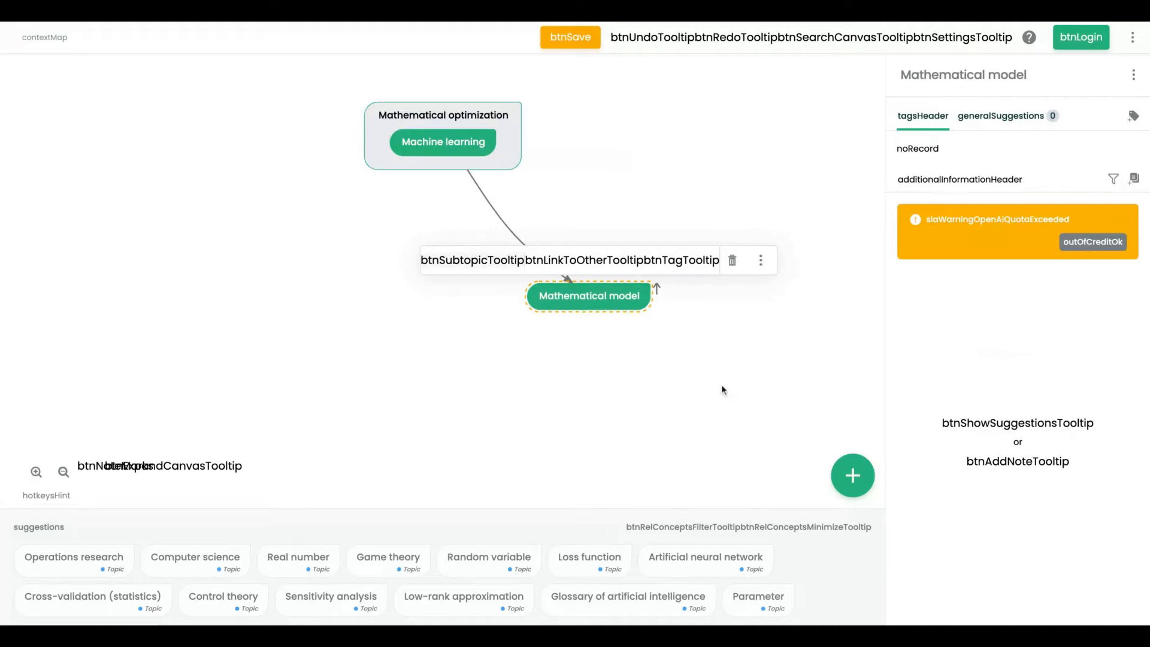
click(584, 310)
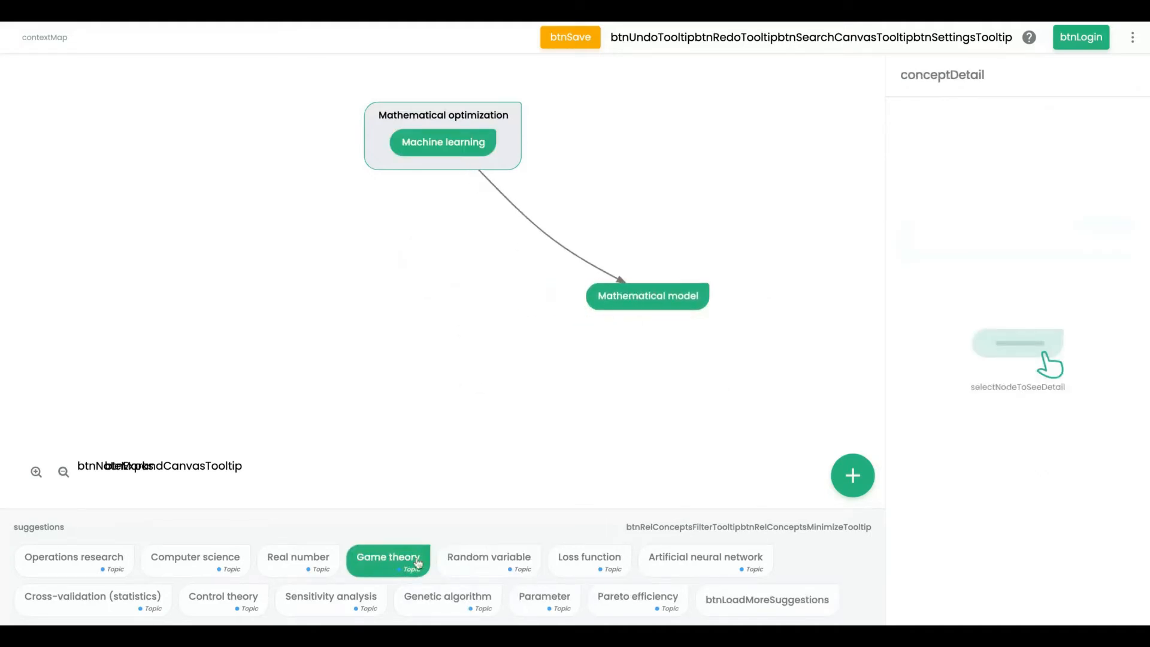
- Add the Random variable, Artificial neural network and Real number suggestions as nodes in a row beside Mathematical model
drag(468, 557, 403, 292)
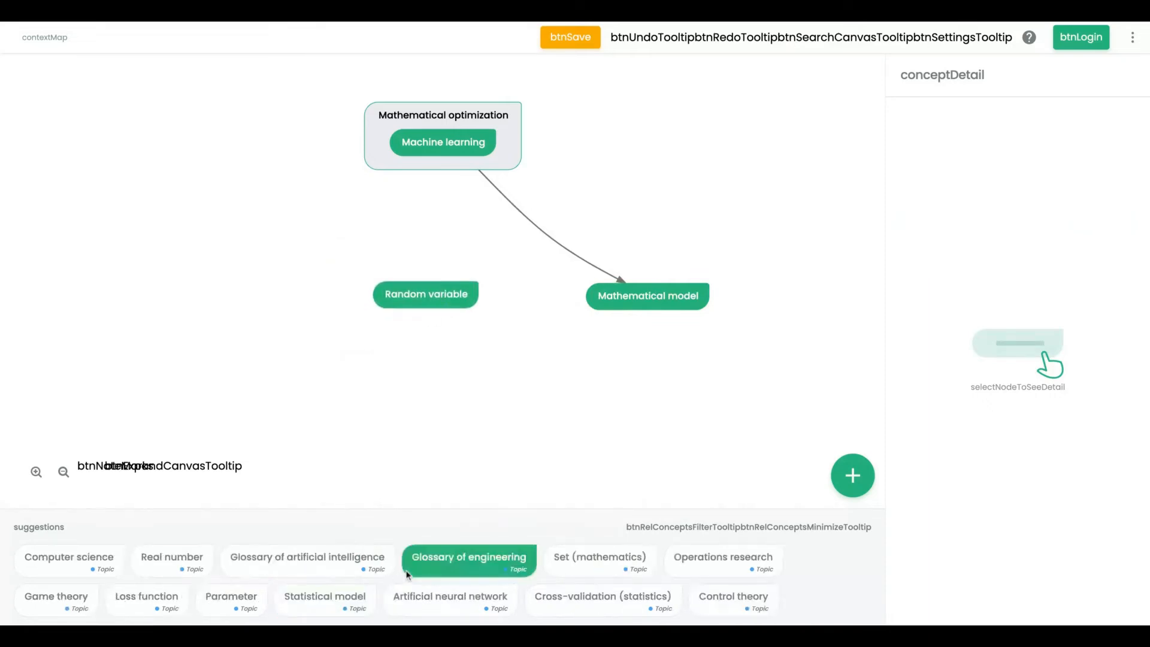
click(462, 606)
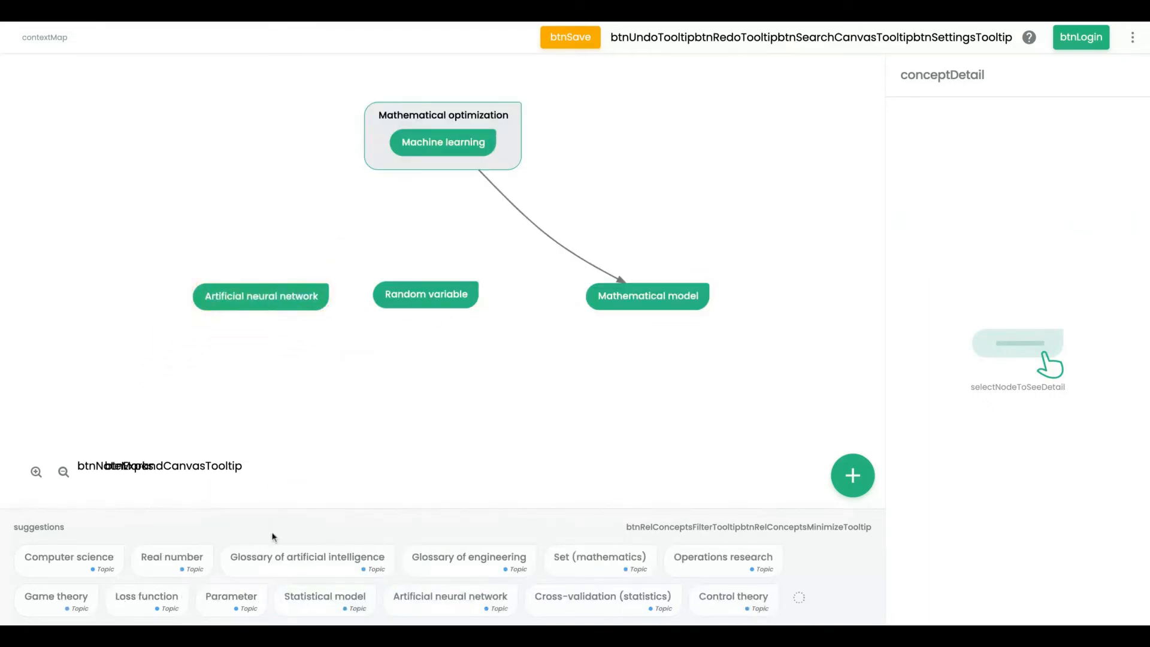
click(81, 569)
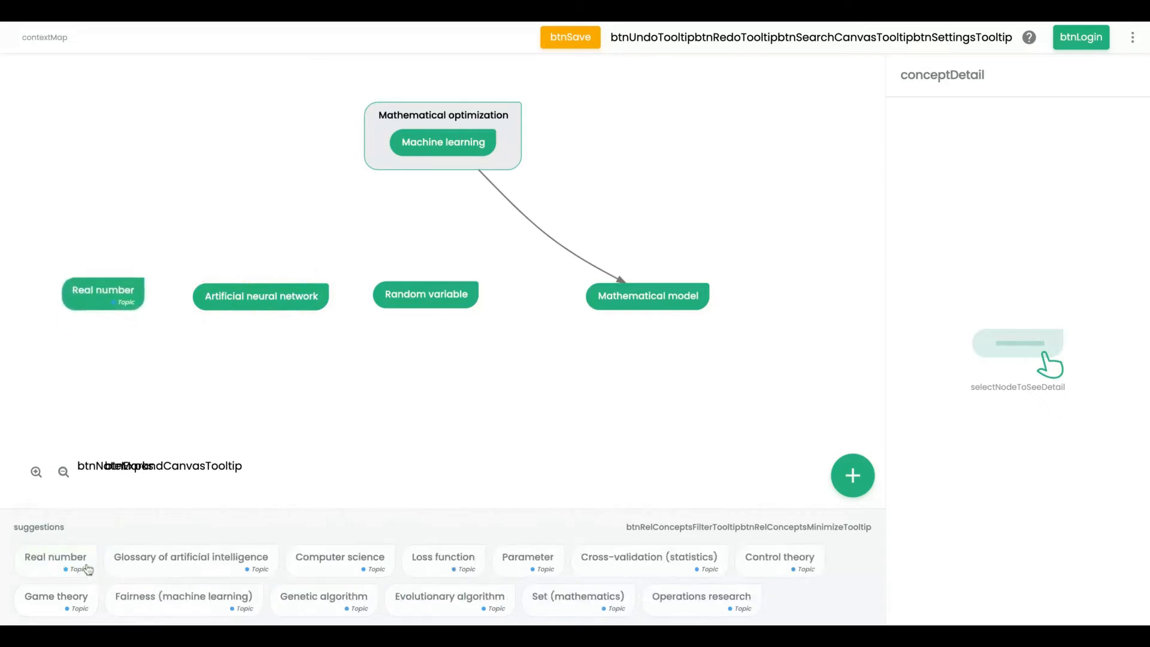
- Select and delete the Real number node
click(125, 297)
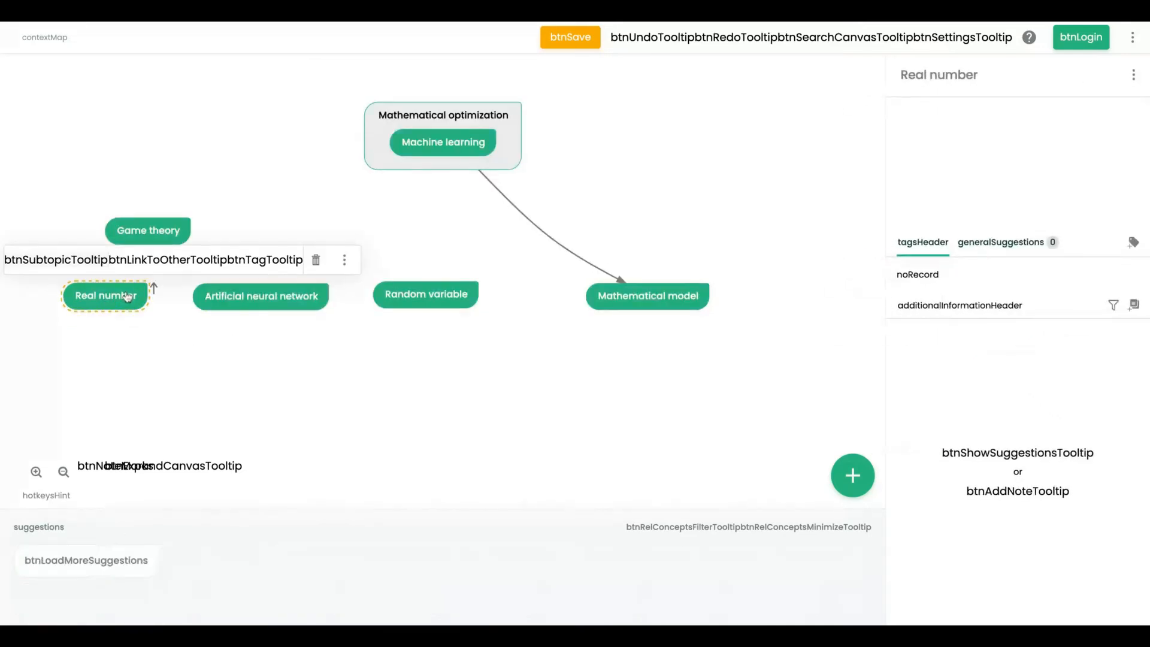
click(315, 259)
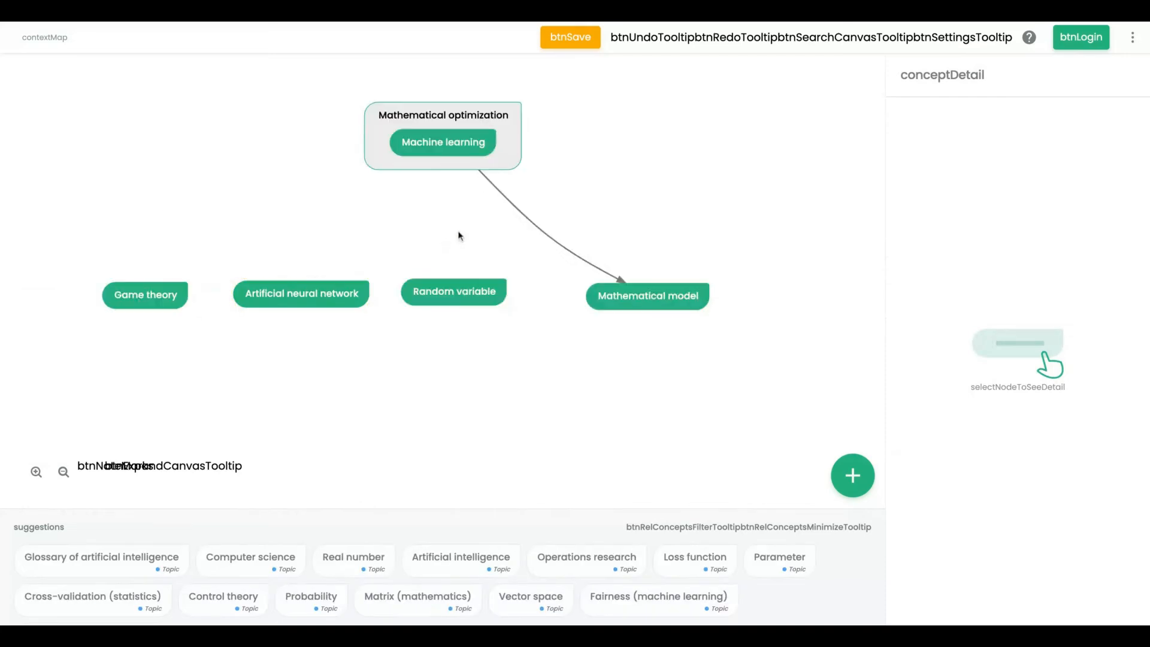
- Link the Mathematical optimization group to the Game theory, Artificial neural network and Random variable nodes
click(491, 117)
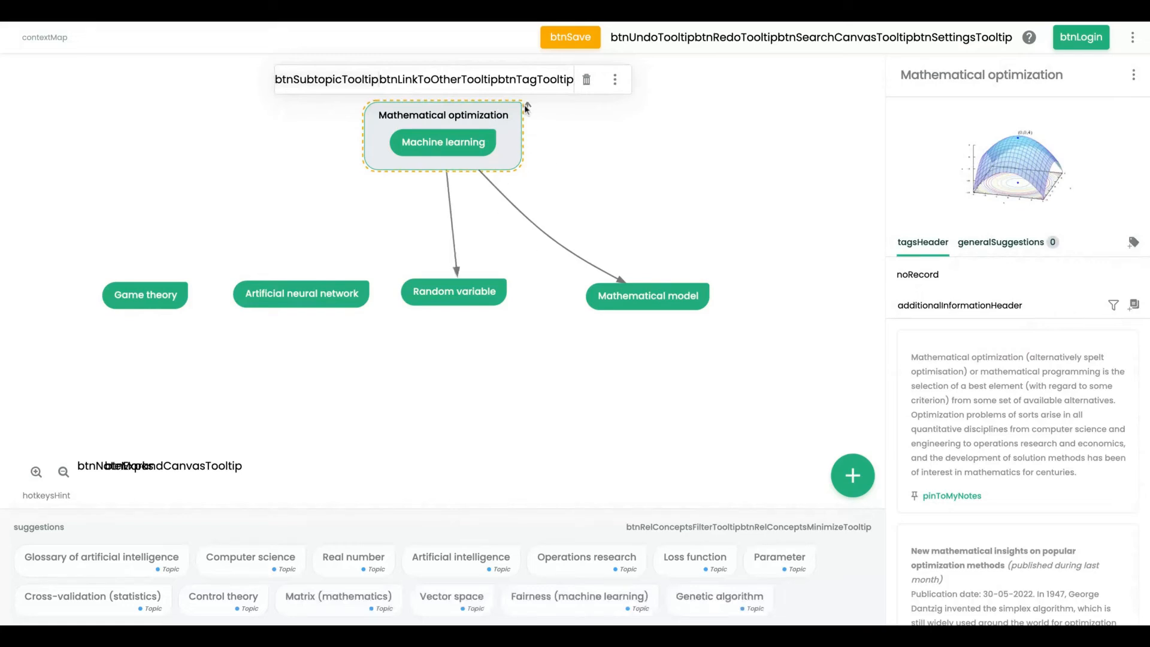
click(528, 116)
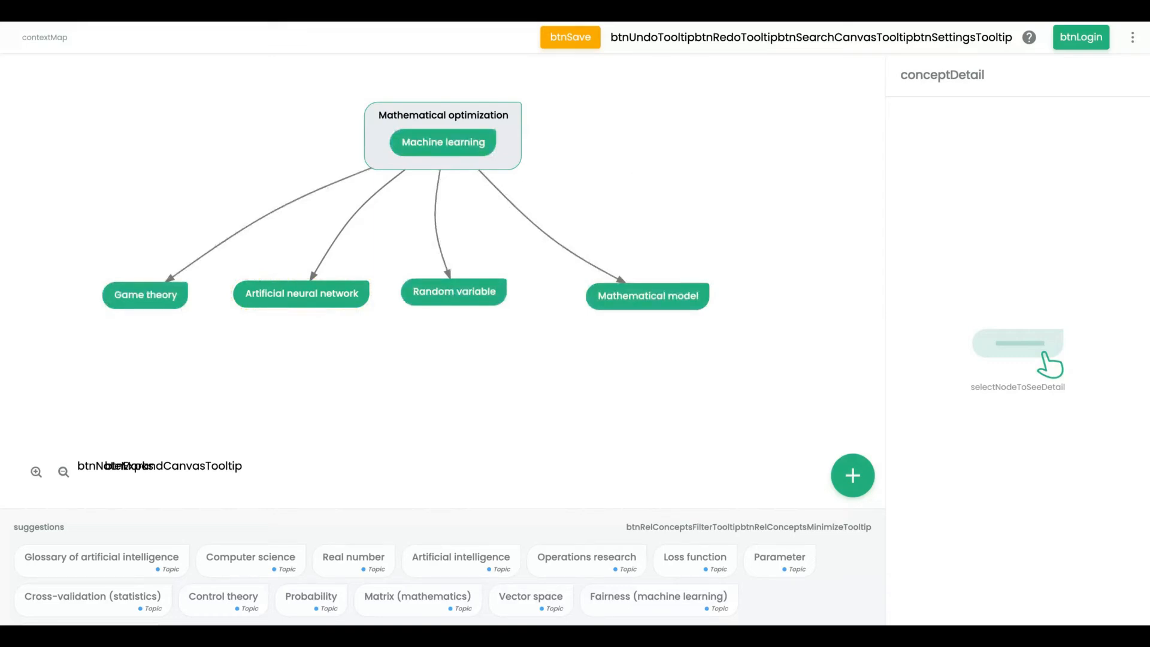
- Select the Mathematical model node and scroll through its description and related articles
click(647, 298)
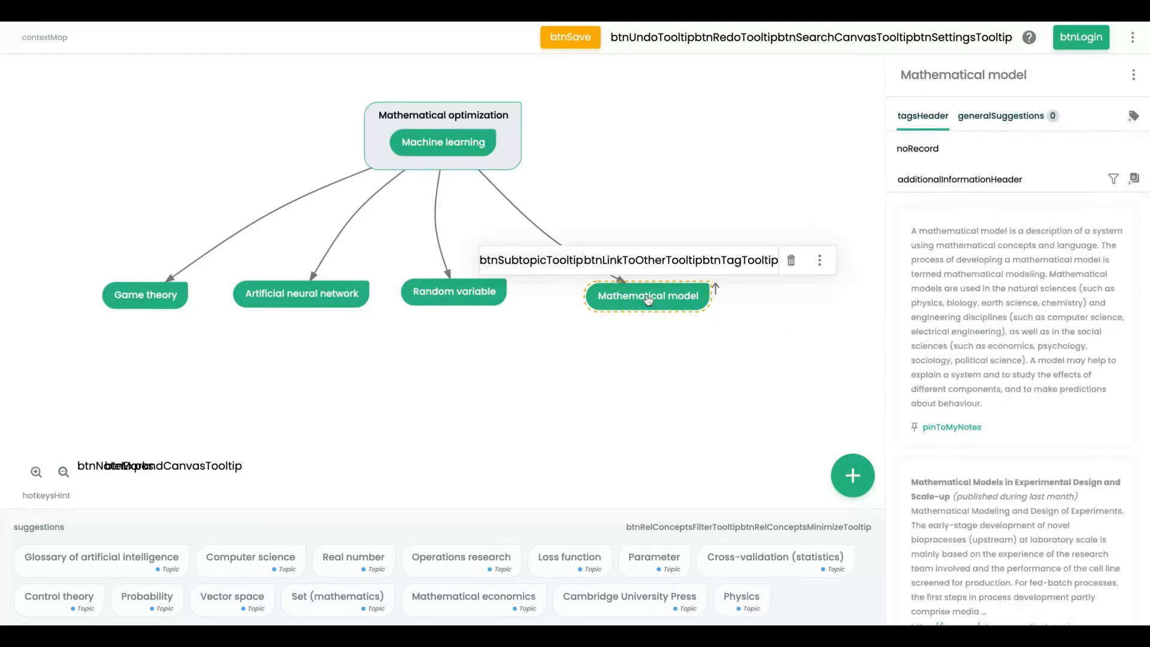
scroll(962, 354, down, 3)
scroll(961, 354, down, 8)
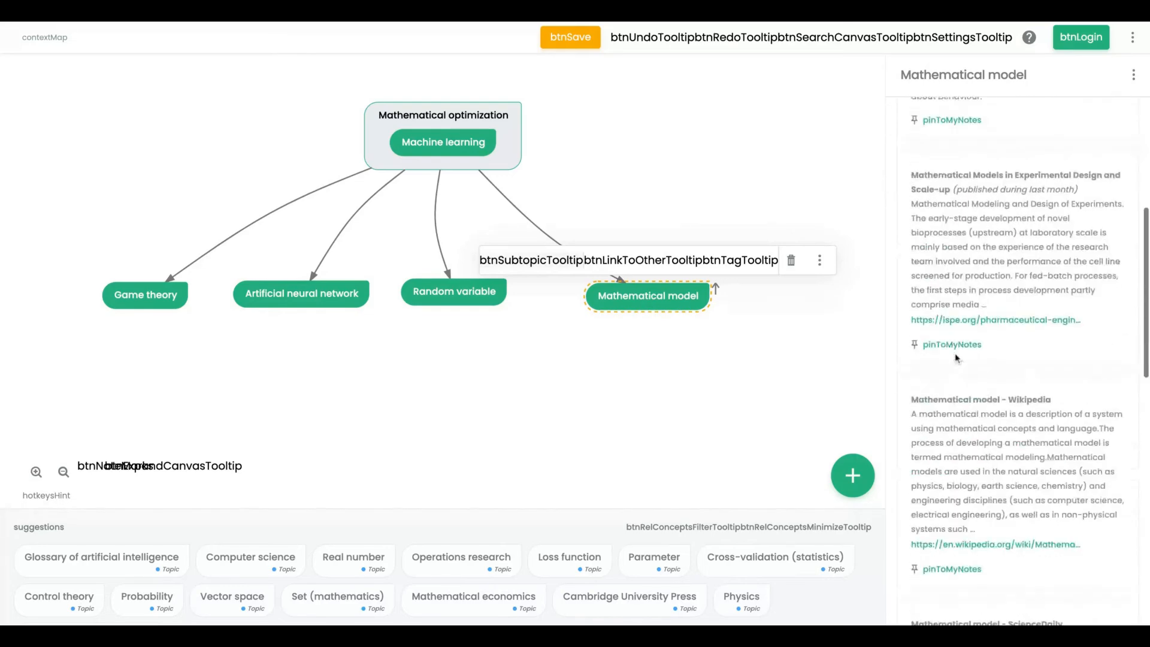
scroll(956, 358, down, 2)
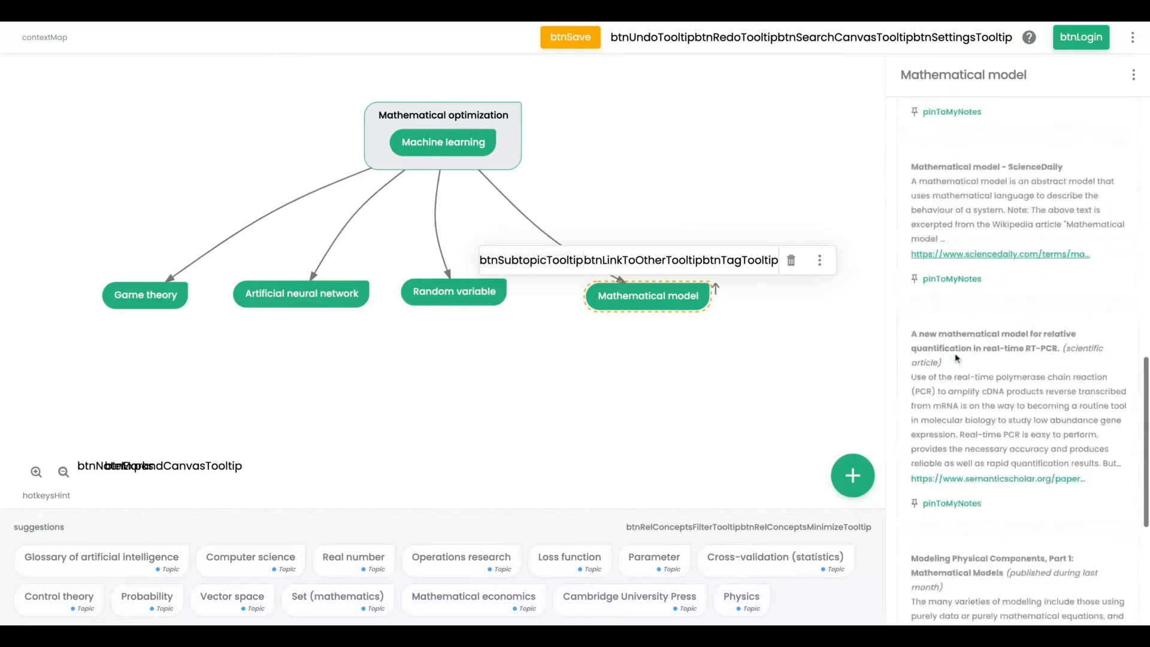
scroll(956, 358, up, 14)
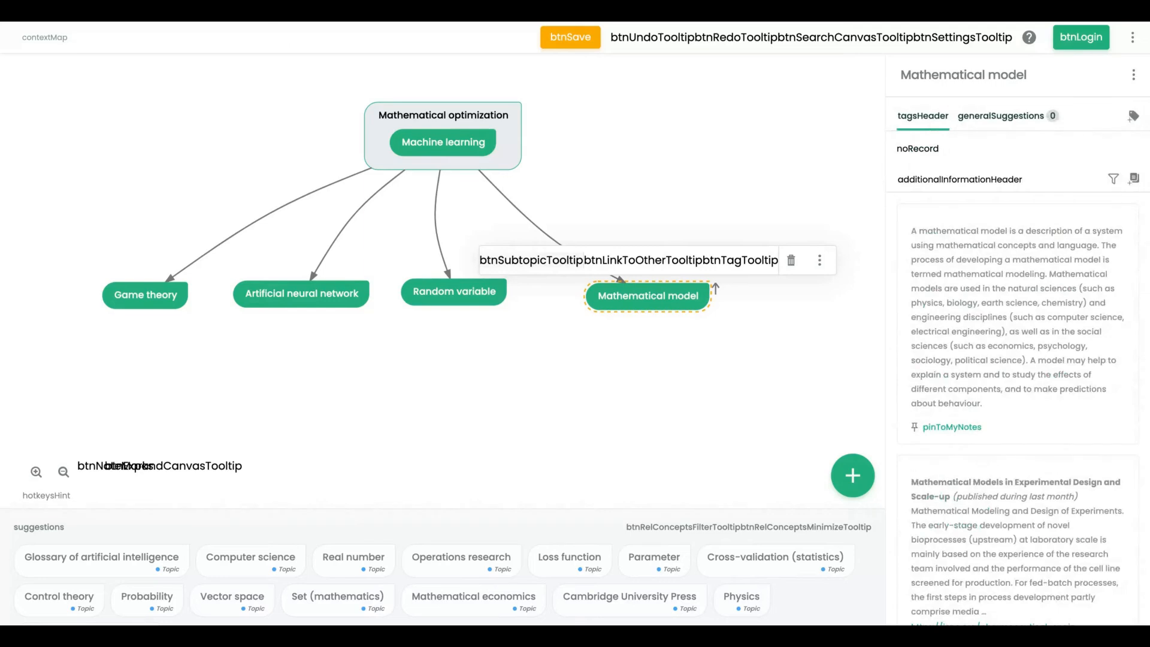